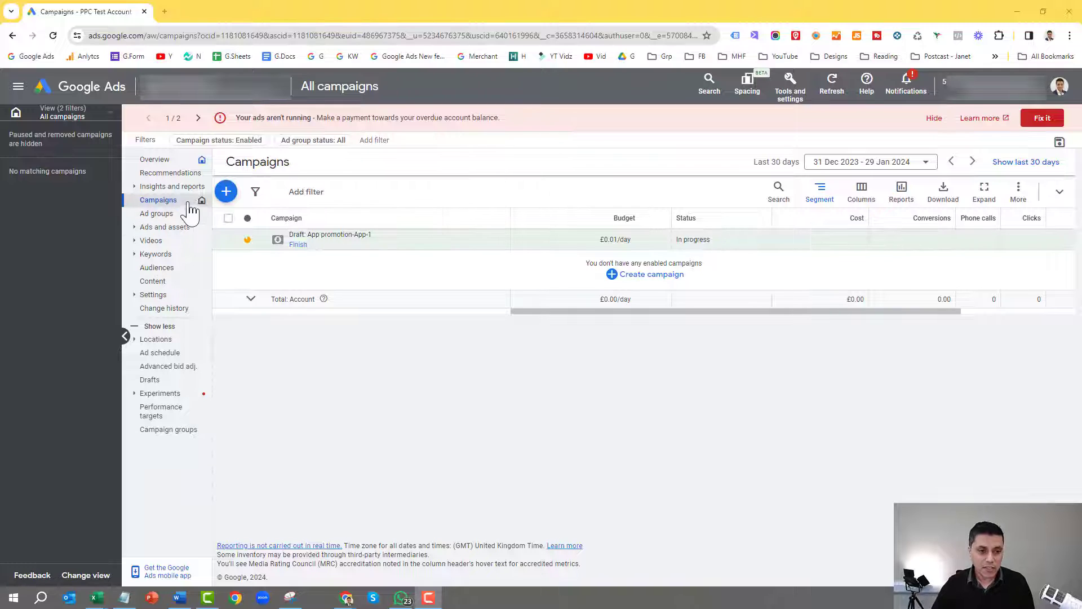
Step: Start a new campaign with the App promotion objective and the App campaign type
left_click(228, 193)
left_click(275, 204)
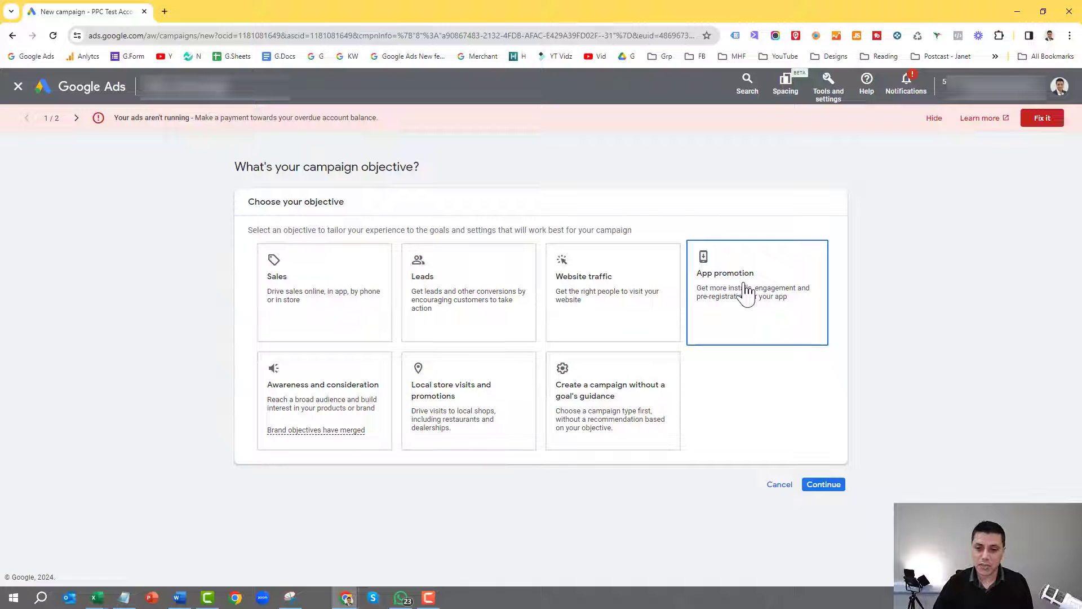
left_click(758, 316)
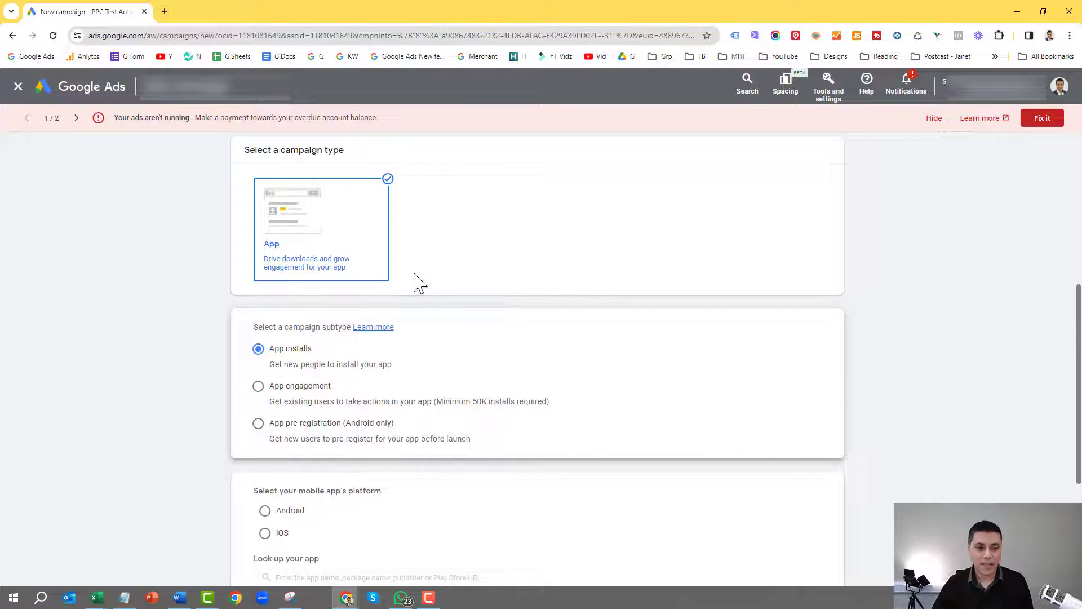
left_click(337, 224)
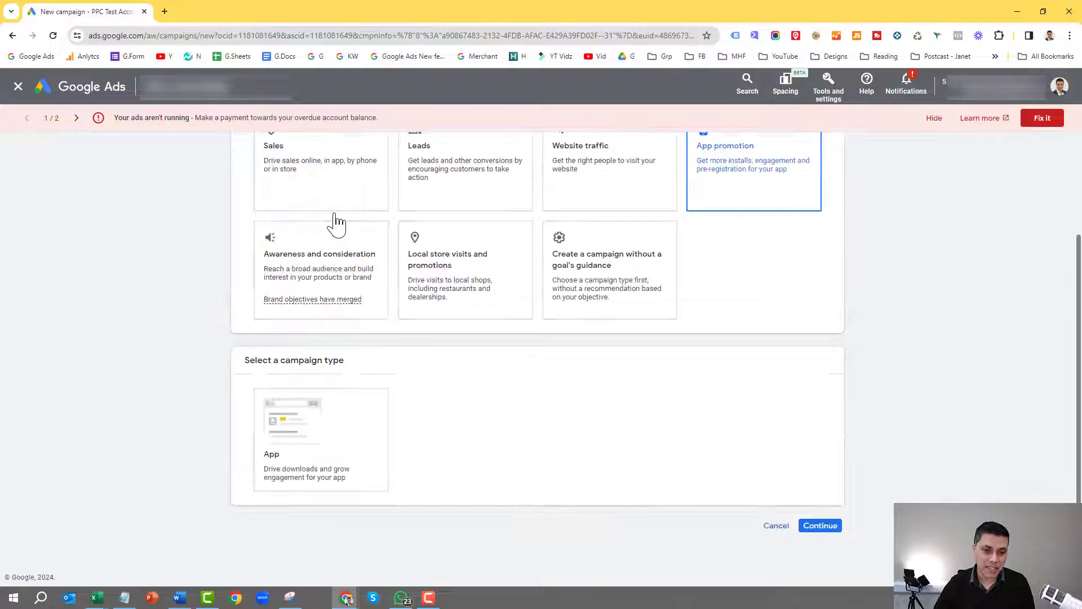
left_click(346, 422)
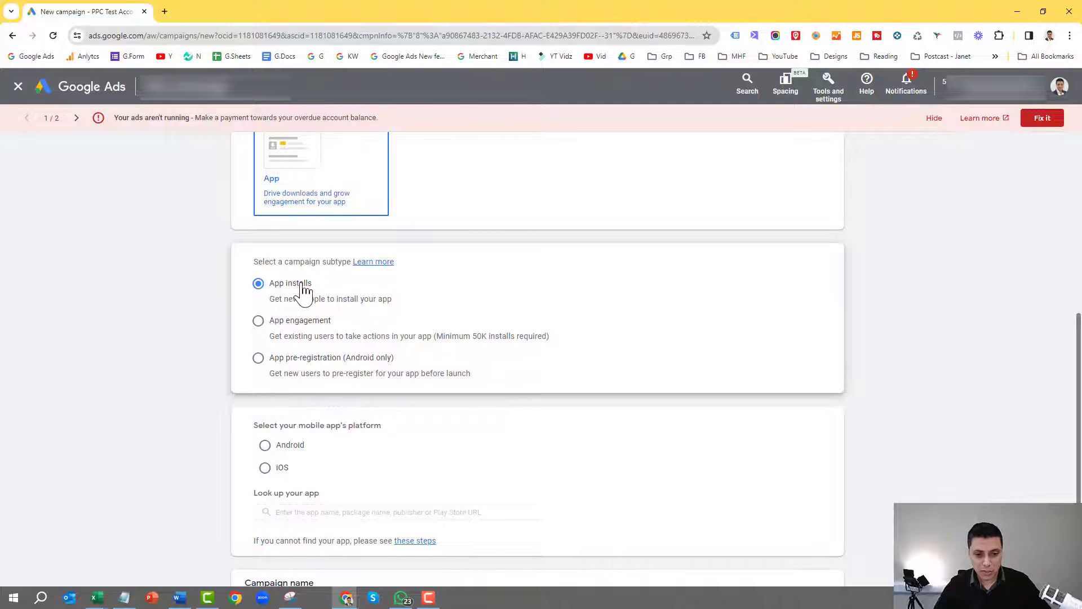
Step: Try the App engagement and App pre-registration (Android only) campaign subtypes and return to App installs
left_click(260, 322)
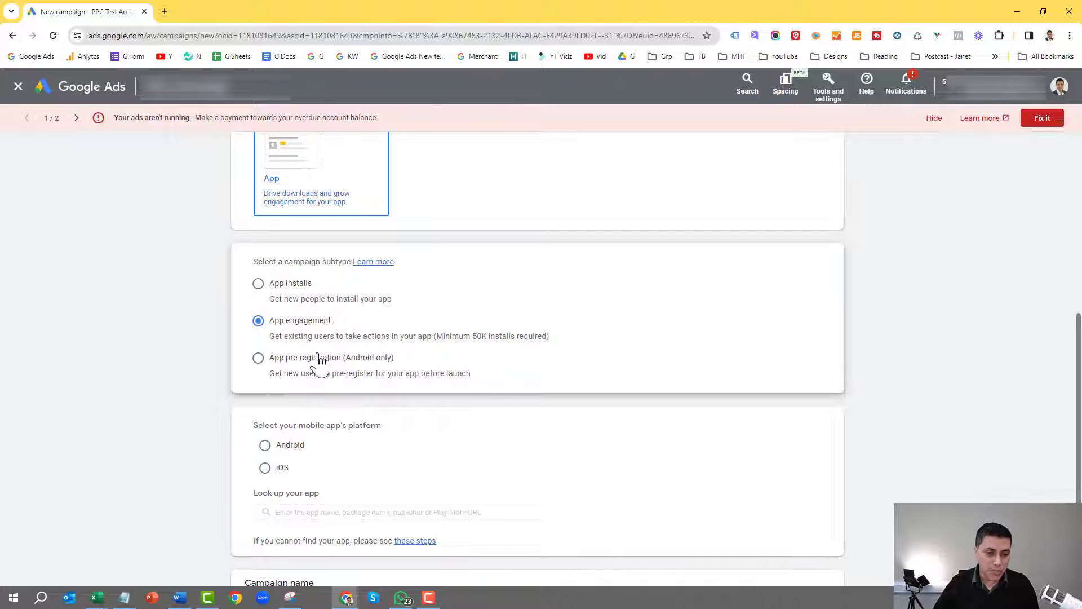
left_click(289, 362)
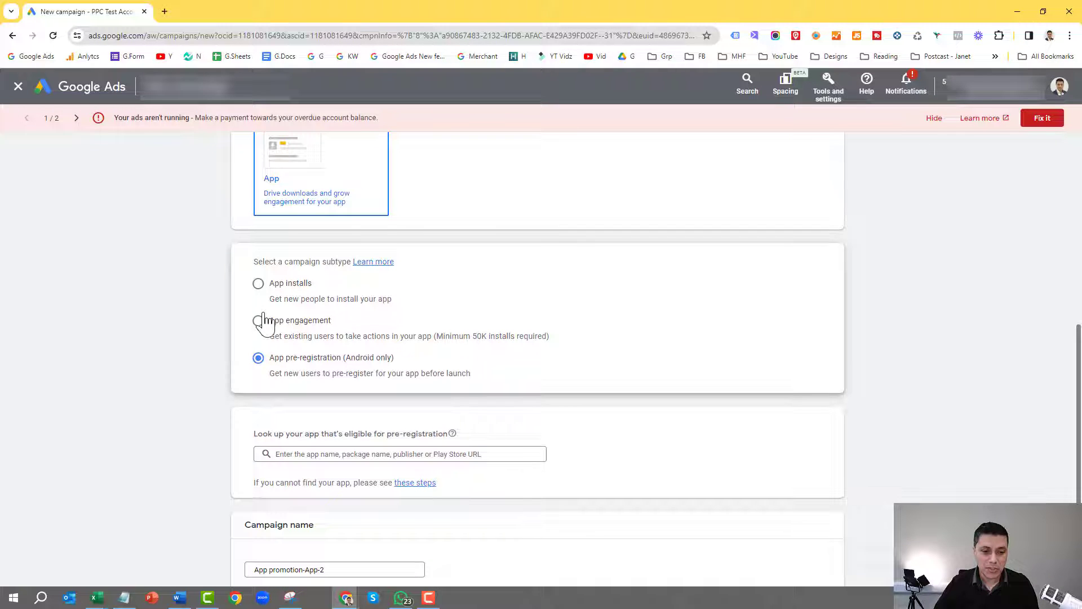
left_click(258, 286)
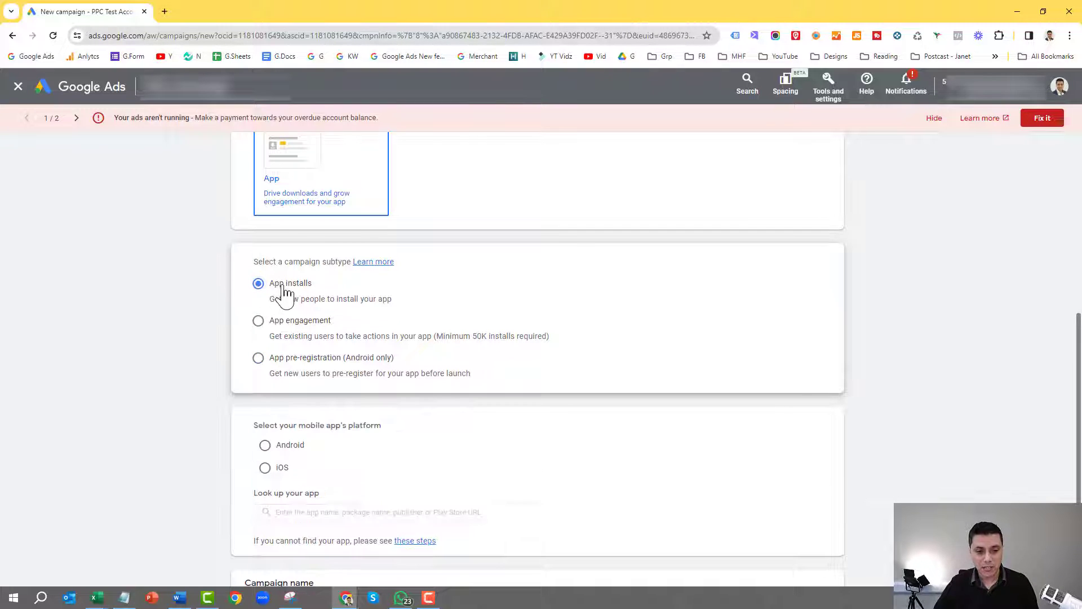
Step: Choose Android as the mobile platform, look up "skype" and select the Skype app (com.skype.raider)
scroll(571, 337, "down", 2)
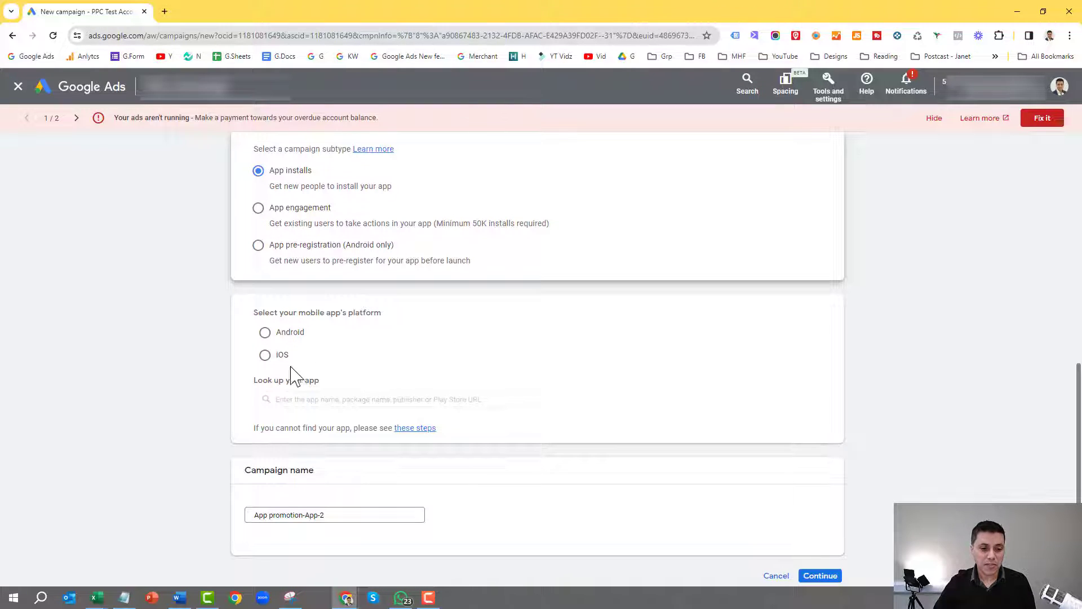
left_click(265, 333)
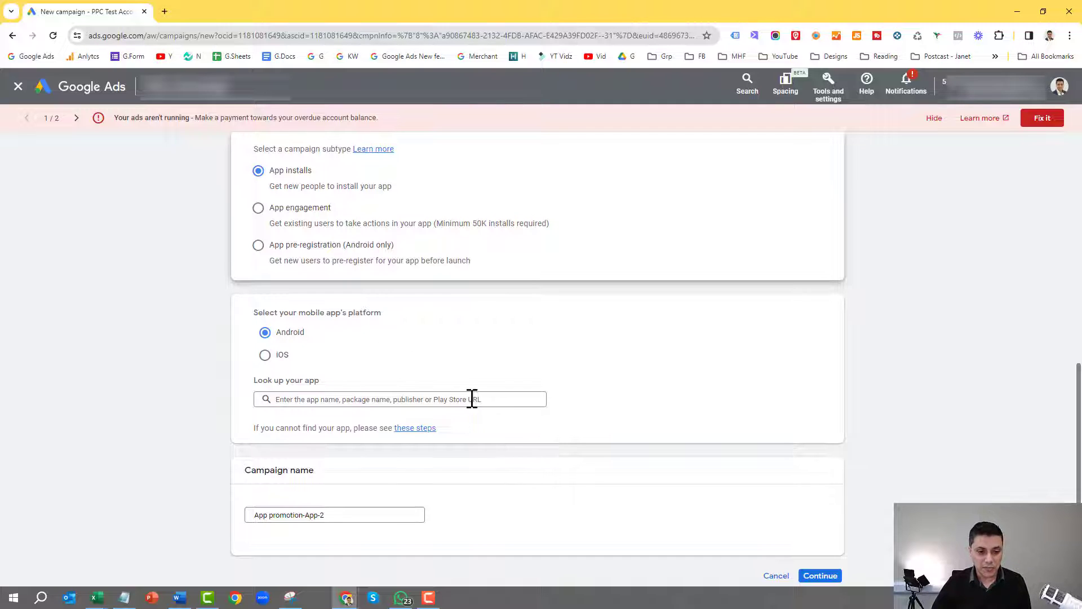
left_click(321, 401)
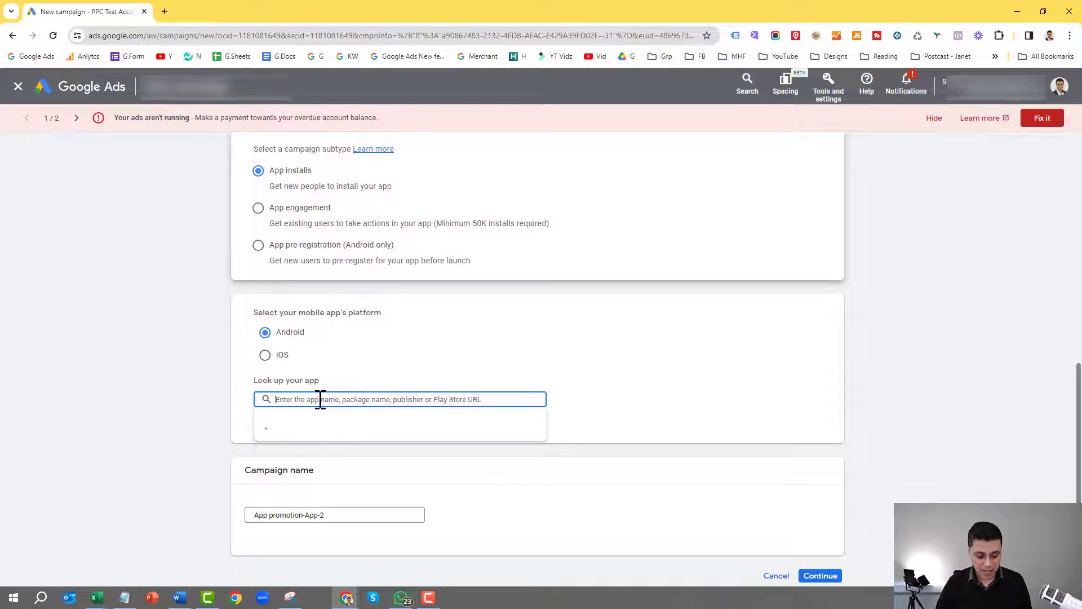
type("skypr")
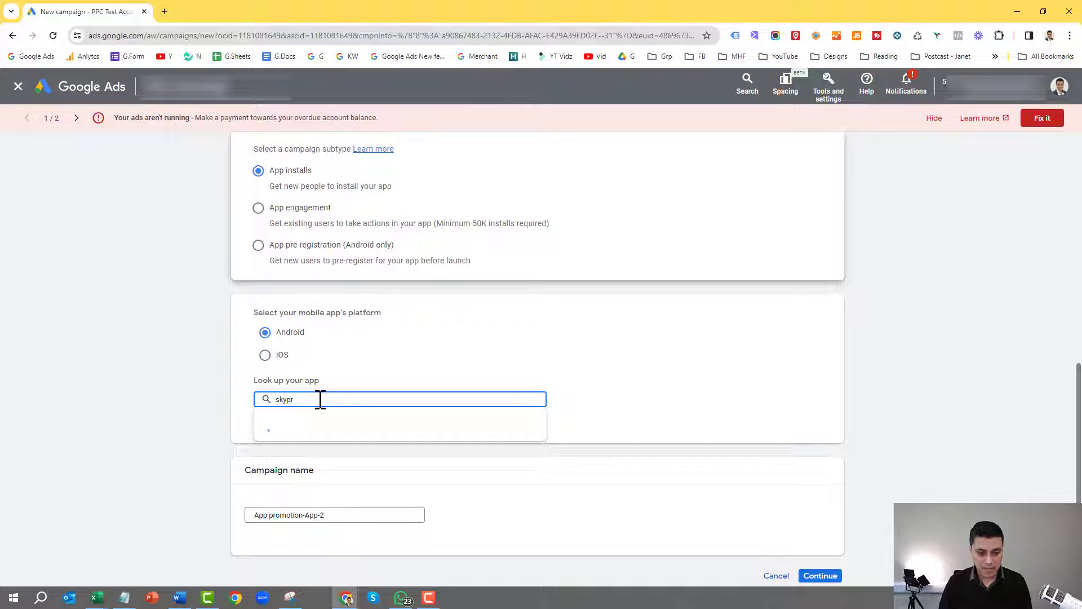
type("e")
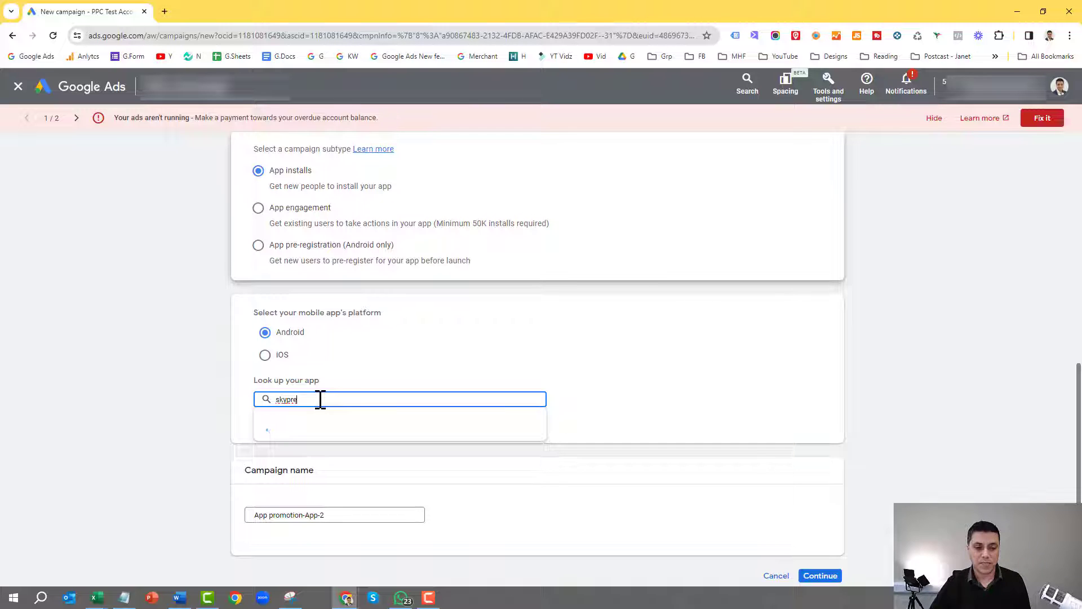
key("BackSpace")
key("BackSpace")
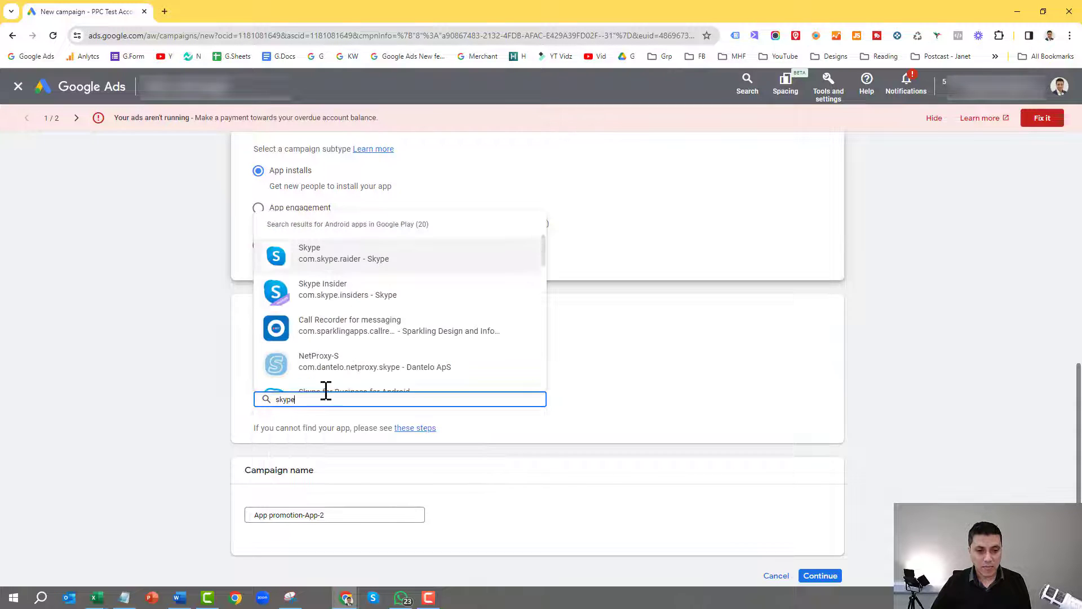
left_click(323, 259)
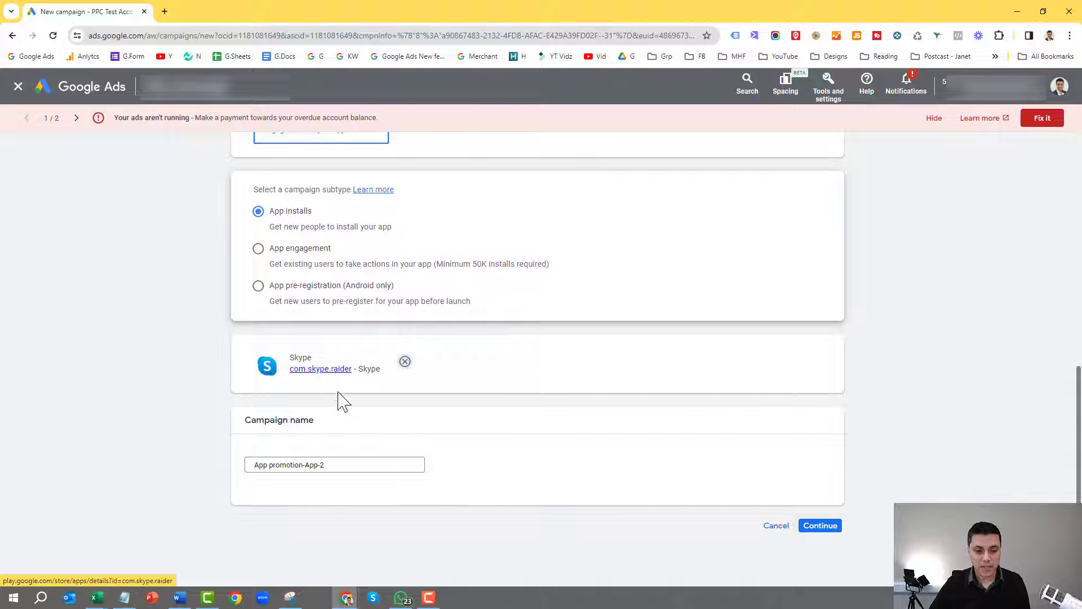
Step: Name the campaign "App Install - Skype - Android"
left_click(330, 467)
left_click_drag(269, 466, 359, 469)
type("Install - Android")
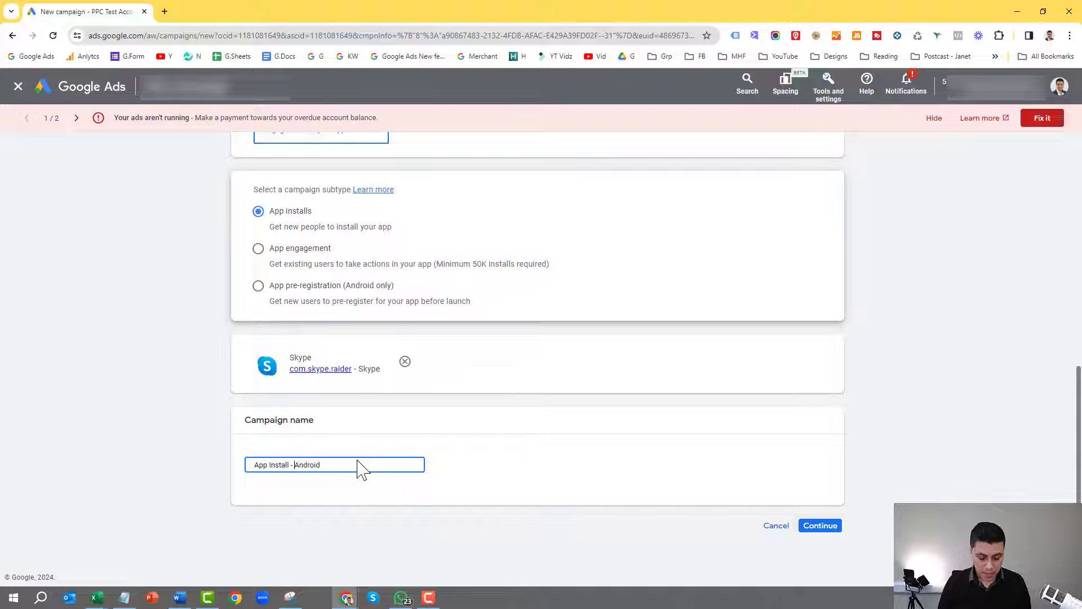
type("ype -")
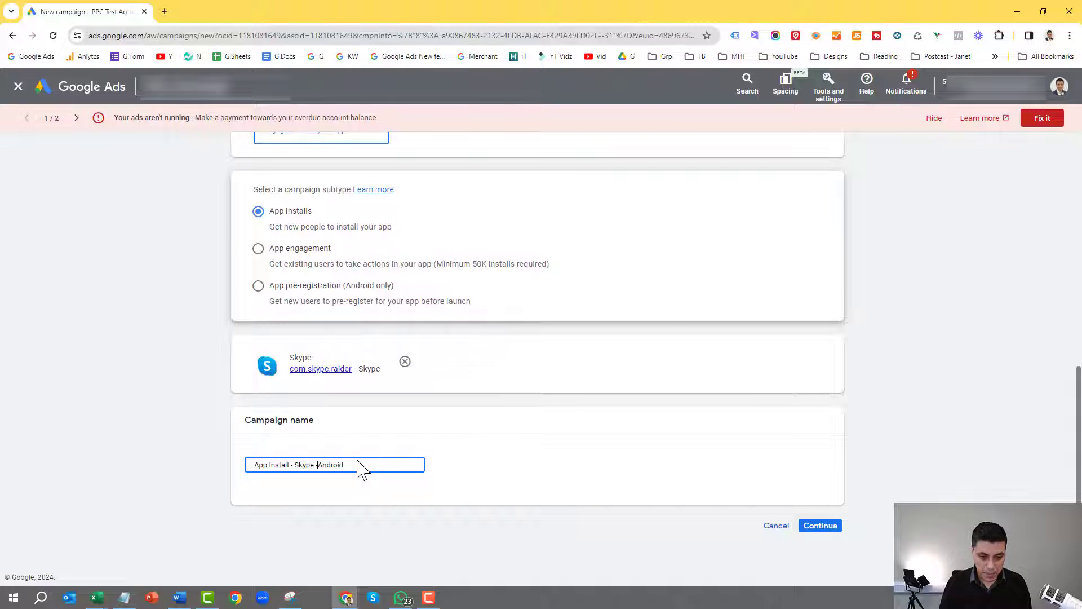
left_click_drag(255, 465, 290, 469)
double_click(301, 465)
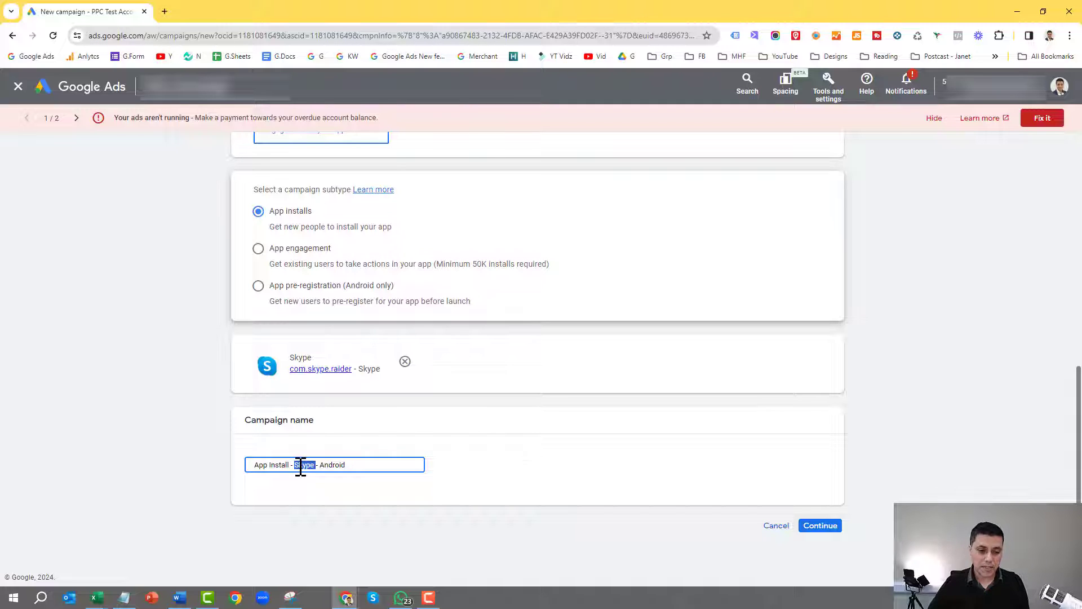
double_click(336, 466)
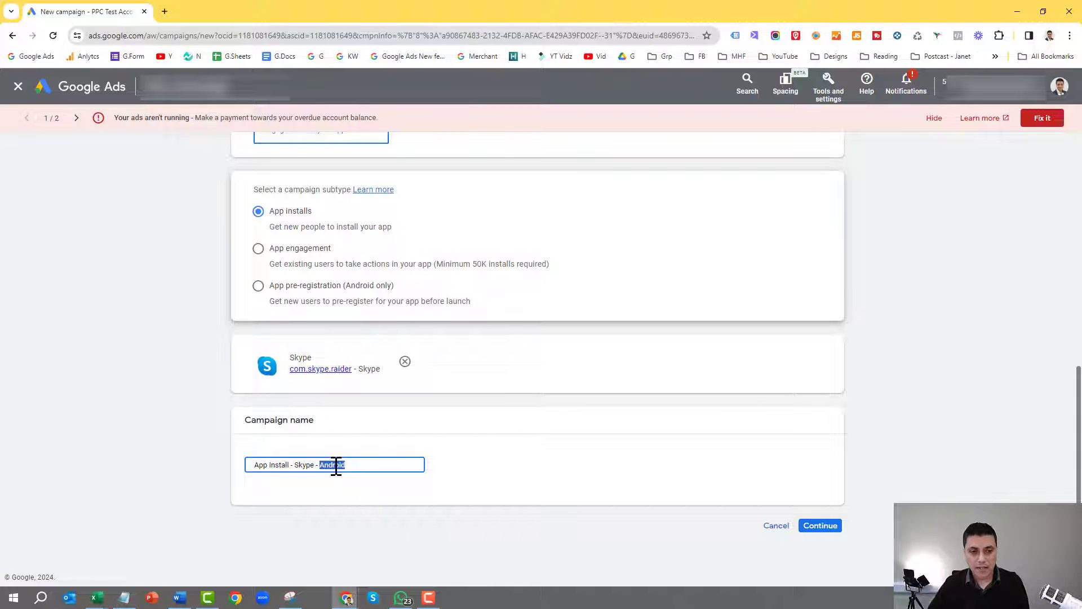
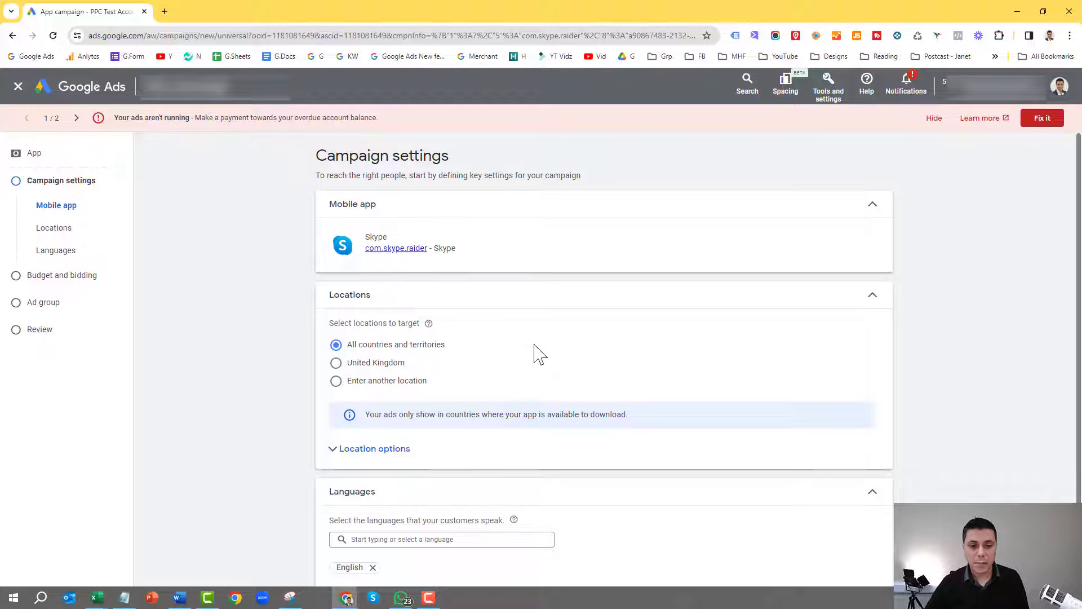
Step: Use the advanced location search to target the city of London, England, United Kingdom, and save it as the campaign's location
scroll(536, 354, "down", 2)
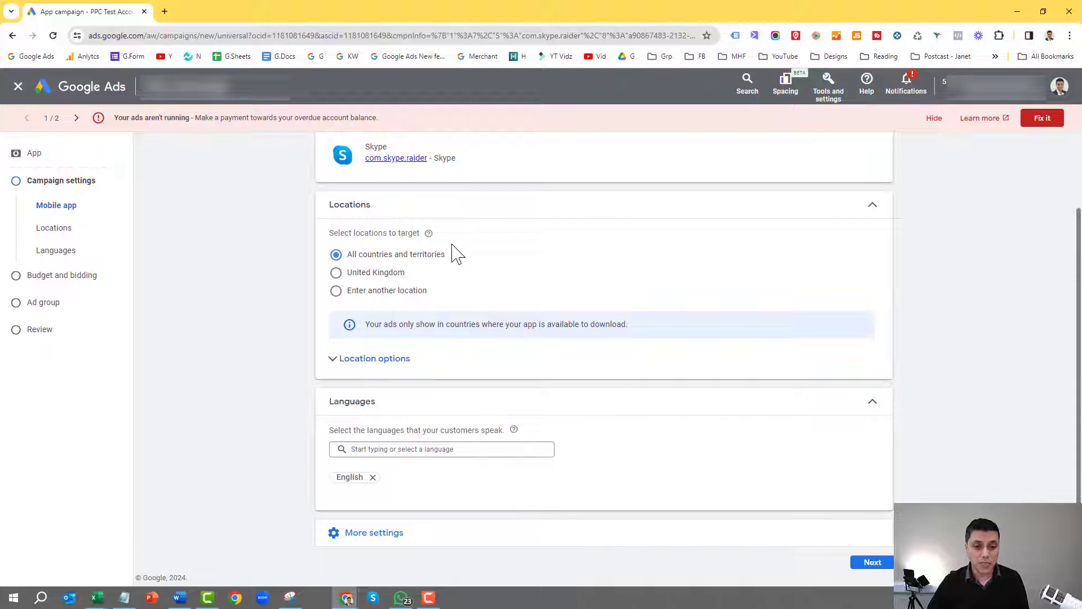
left_click(359, 280)
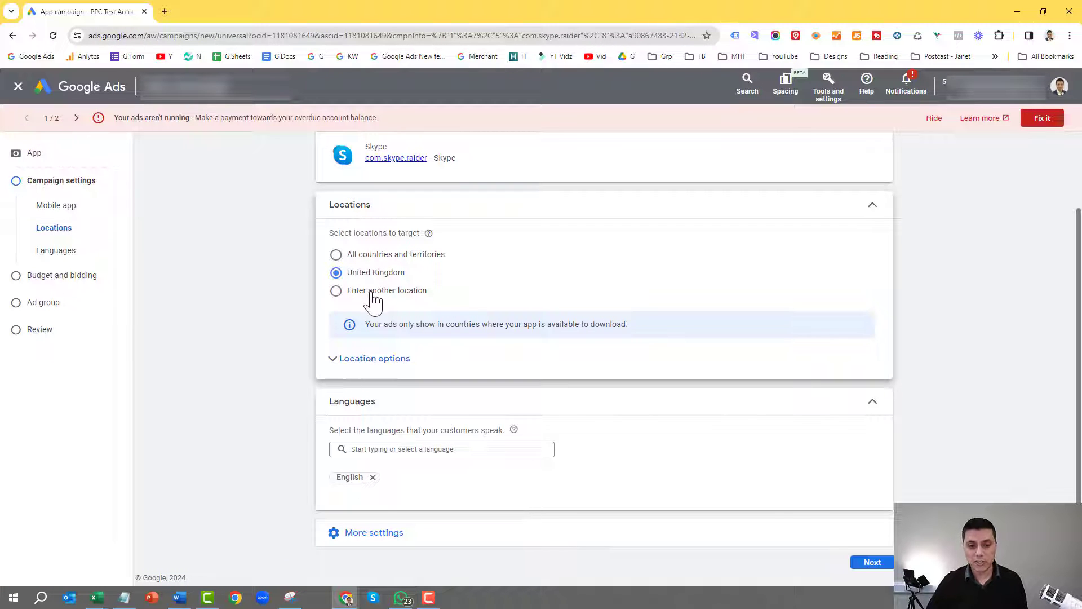
left_click(374, 293)
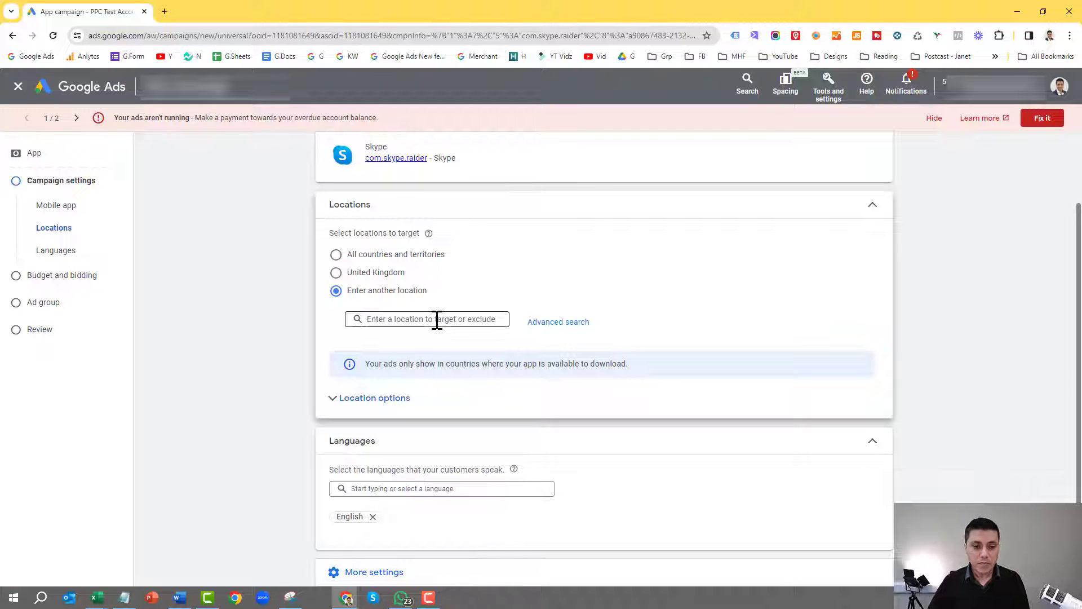
left_click(560, 324)
left_click(337, 233)
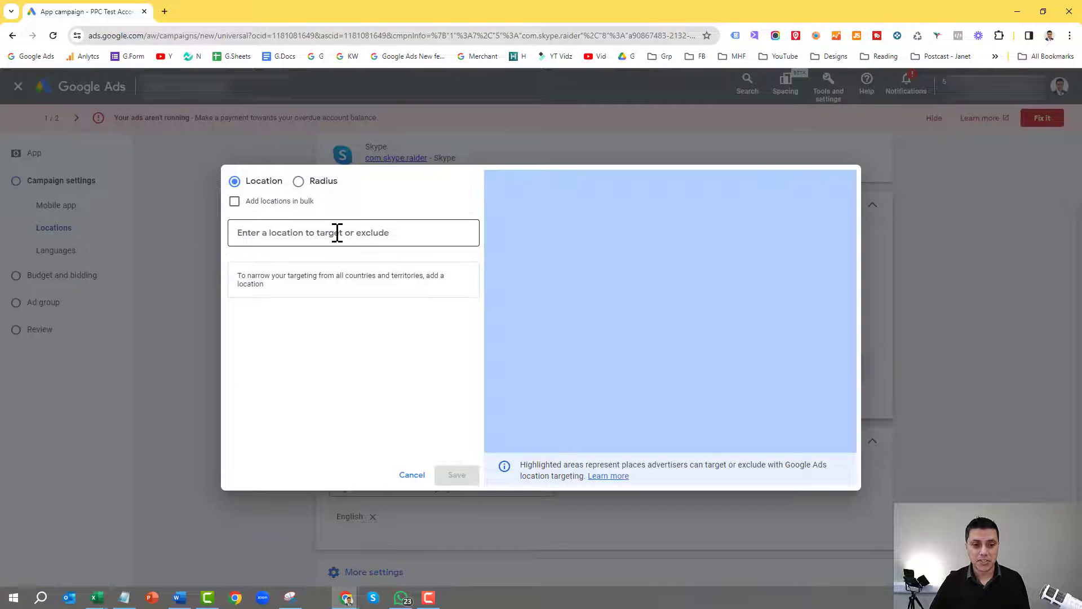
type("london")
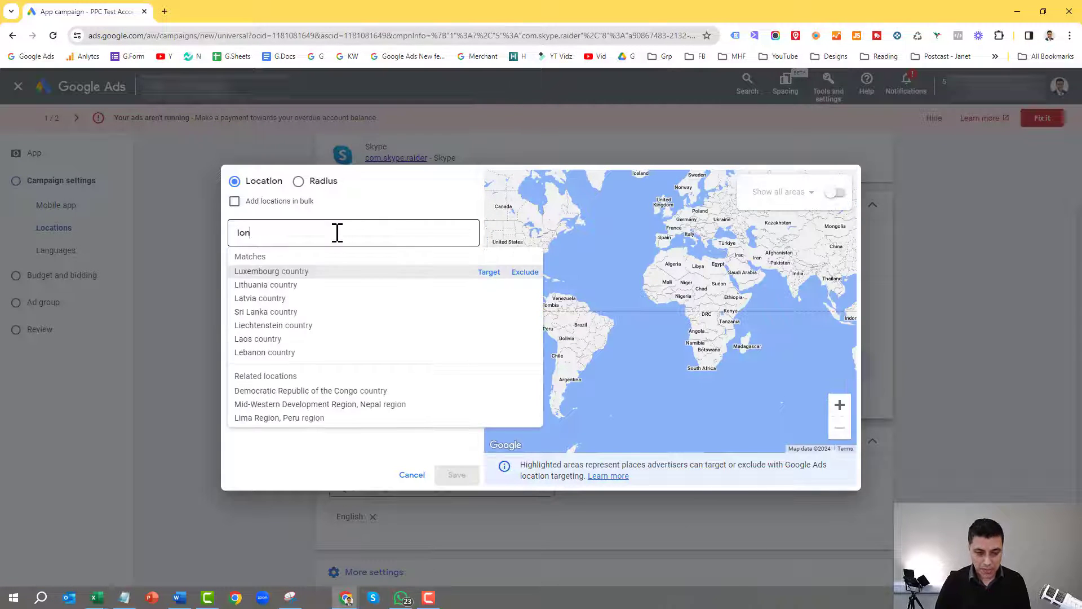
left_click(490, 272)
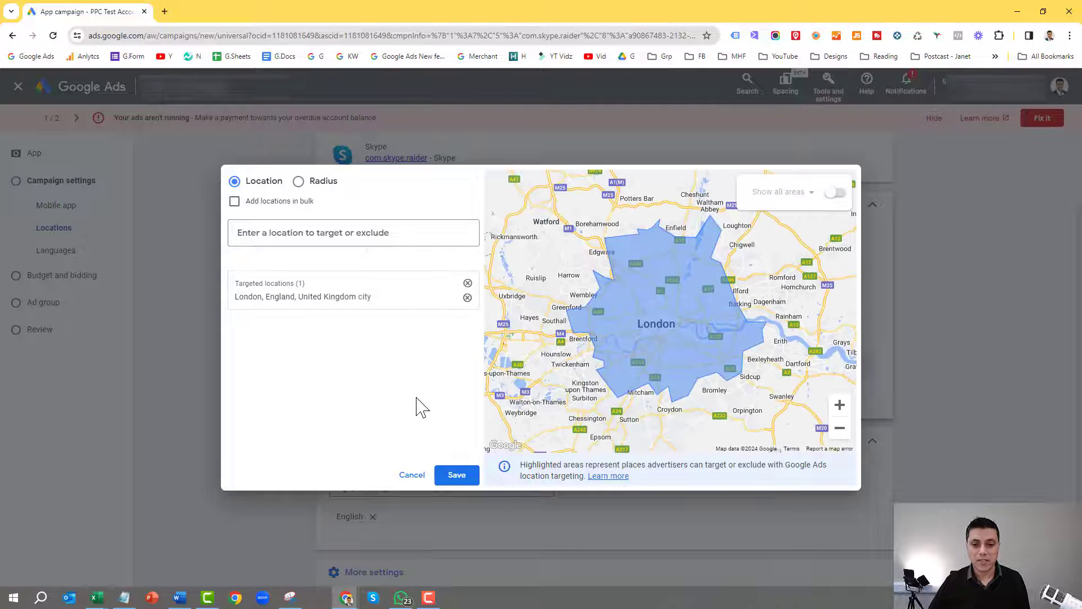
left_click(454, 476)
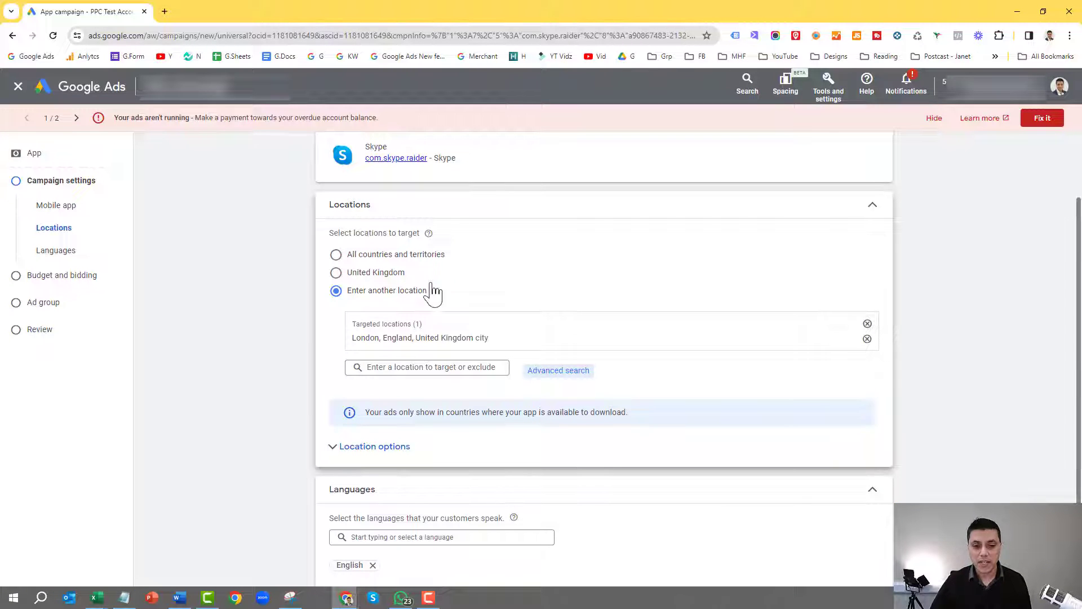
Step: In the location options, set the target to "Presence: People in or regularly in your targeted locations"
scroll(443, 284, "down", 2)
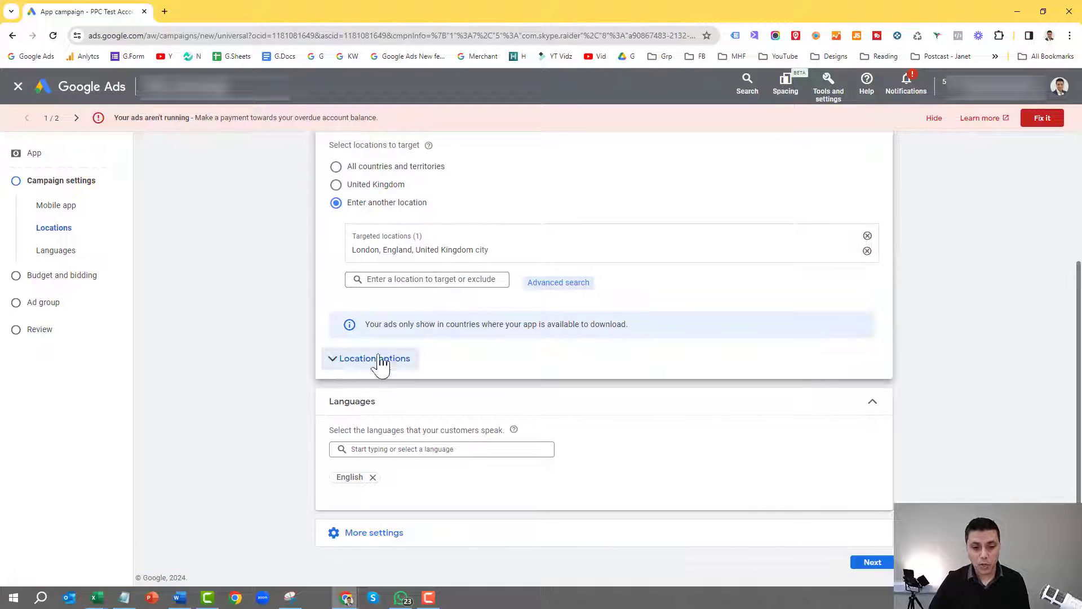
left_click(337, 363)
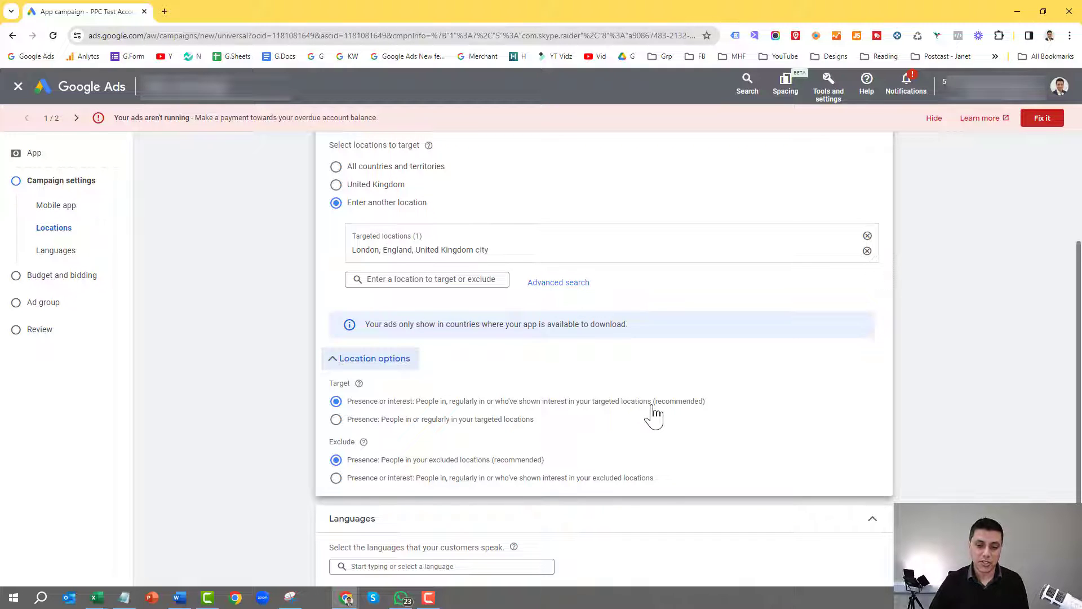
left_click(336, 420)
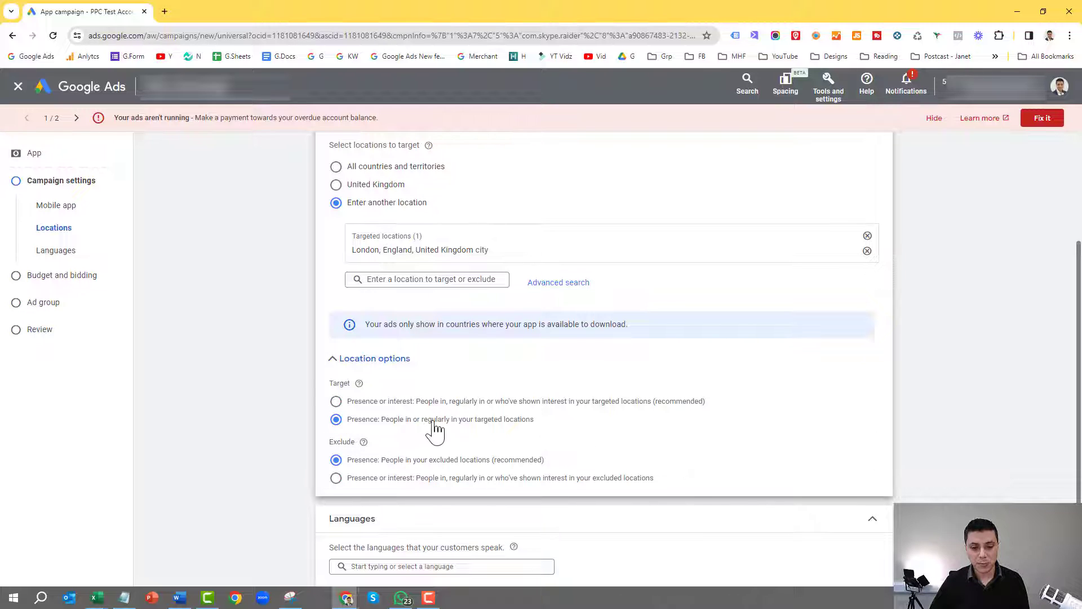
Step: Expand the additional campaign settings to review the dates and data feed, and proceed to budget and bidding
scroll(702, 408, "down", 2)
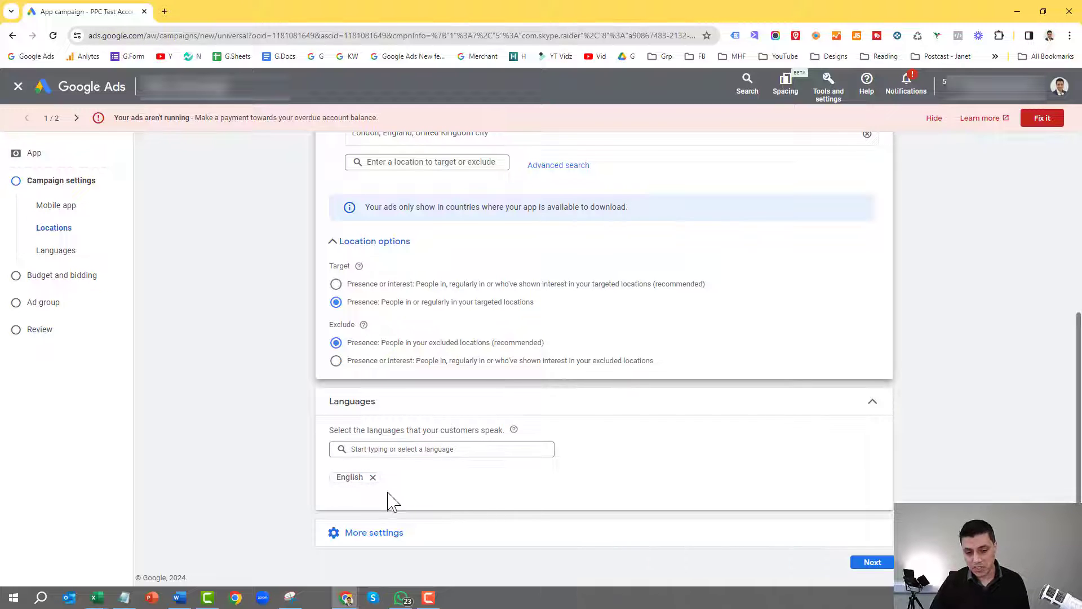
left_click(350, 524)
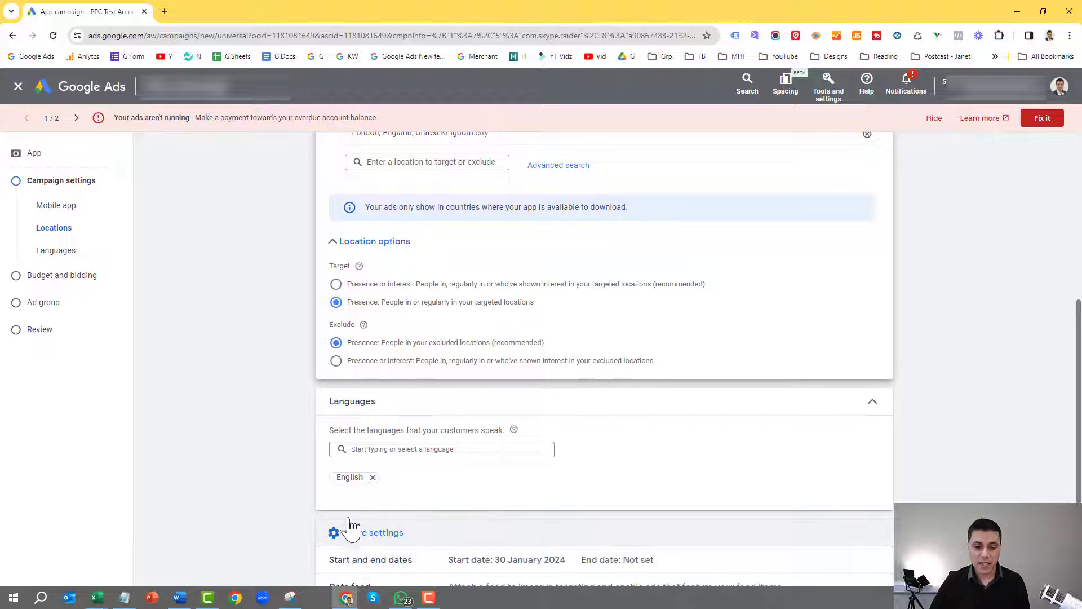
scroll(273, 425, "down", 2)
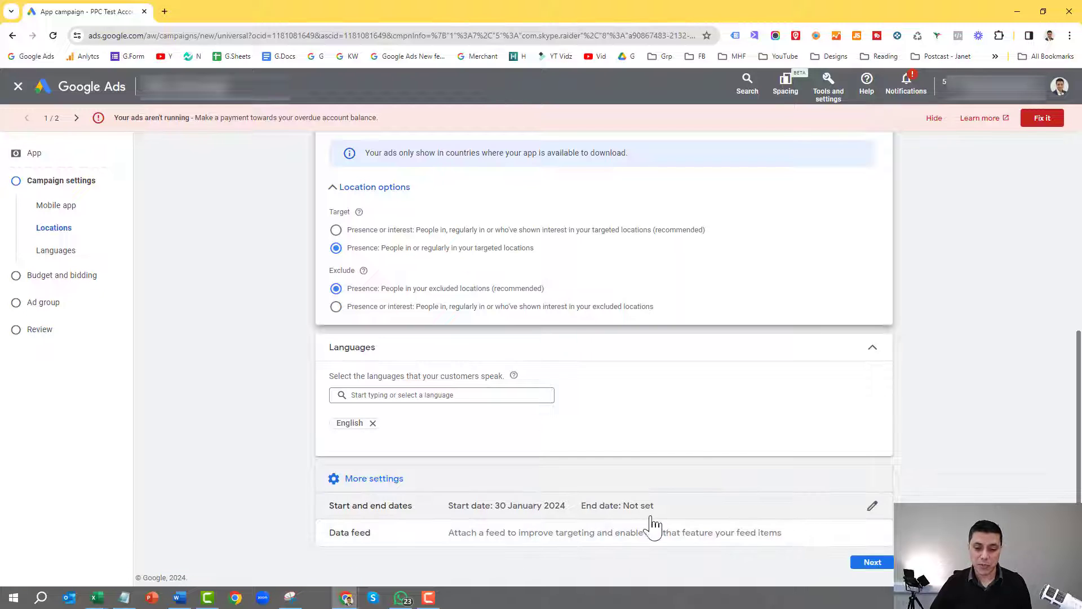
left_click(876, 566)
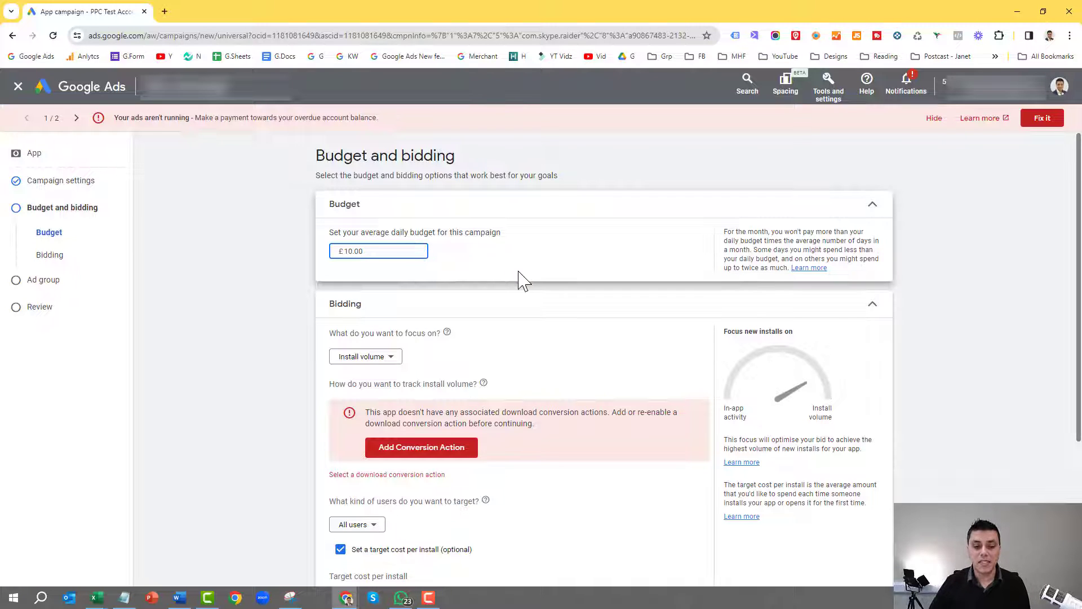
Step: Review the bidding section's options for what the campaign should focus on
scroll(523, 280, "down", 1)
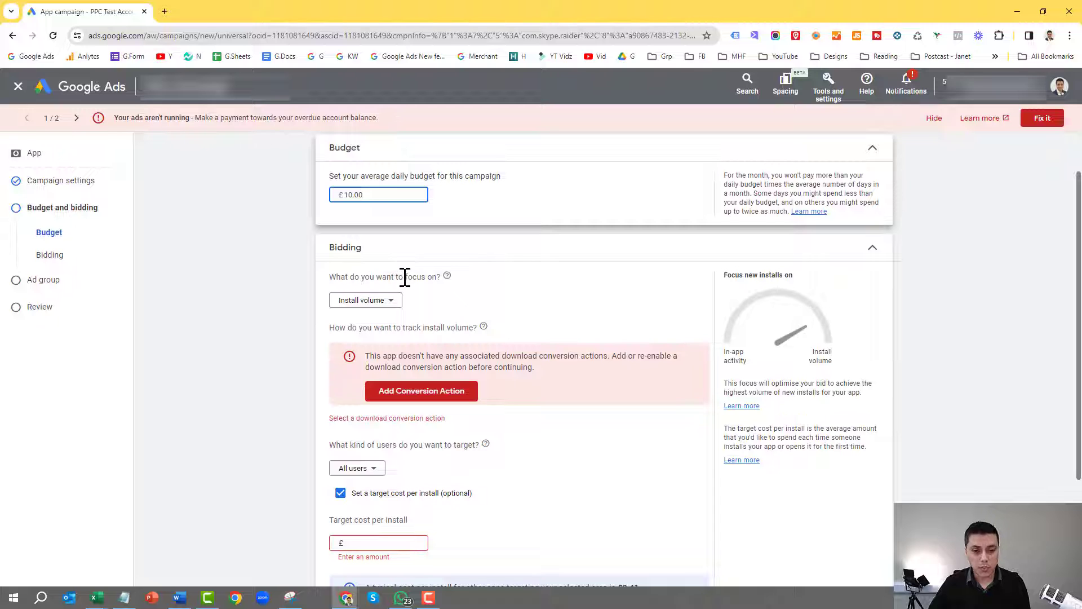
left_click(397, 304)
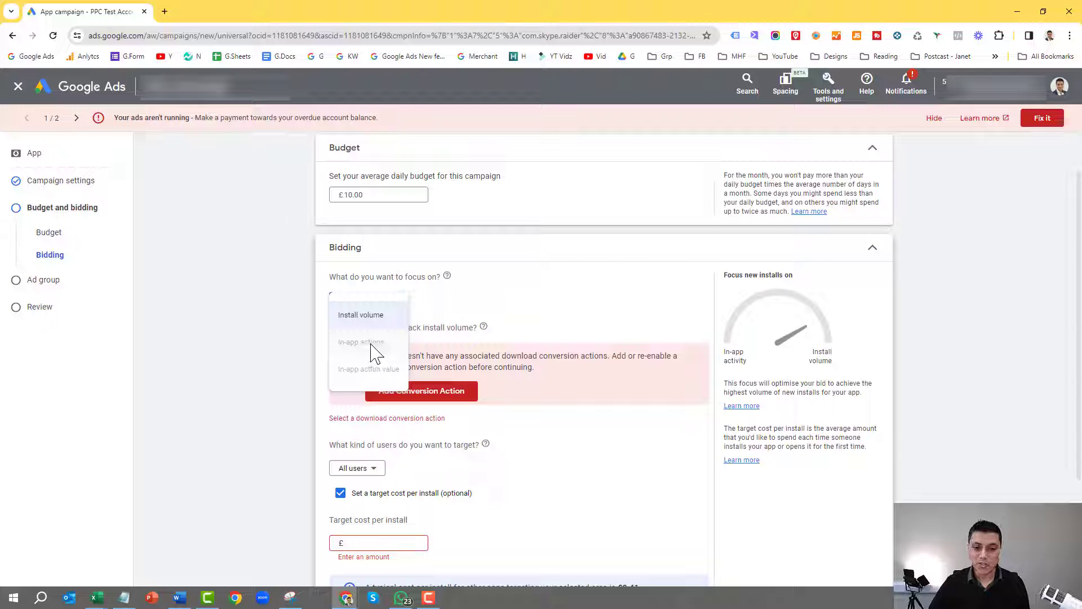
left_click(534, 269)
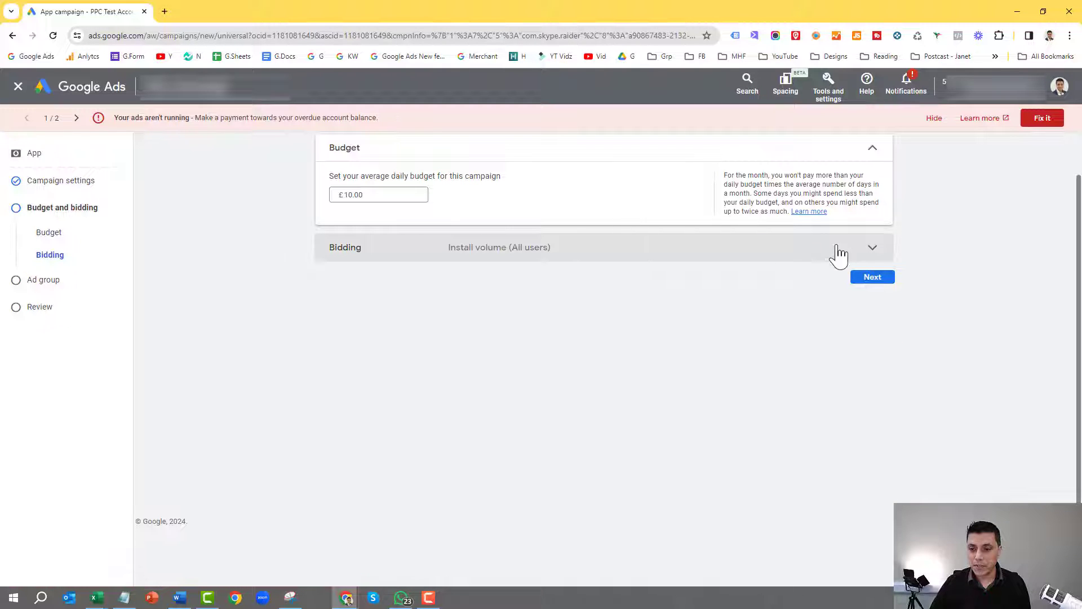
left_click(871, 249)
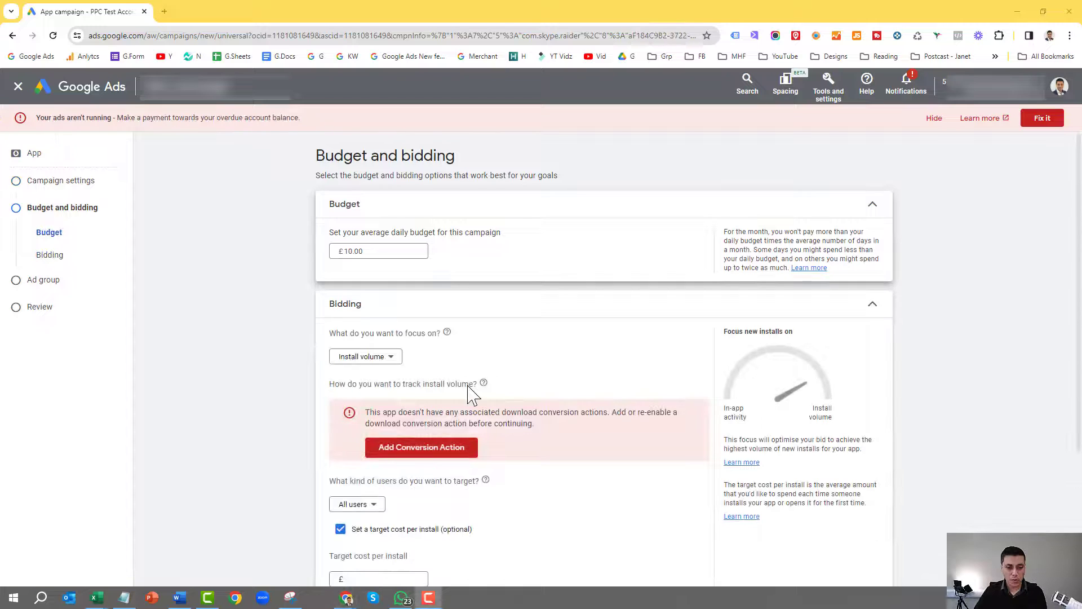
Step: Add a conversion action for app installs, name it "Android Installs" and link it to the Skype app (com.skype.raider)
left_click(426, 448)
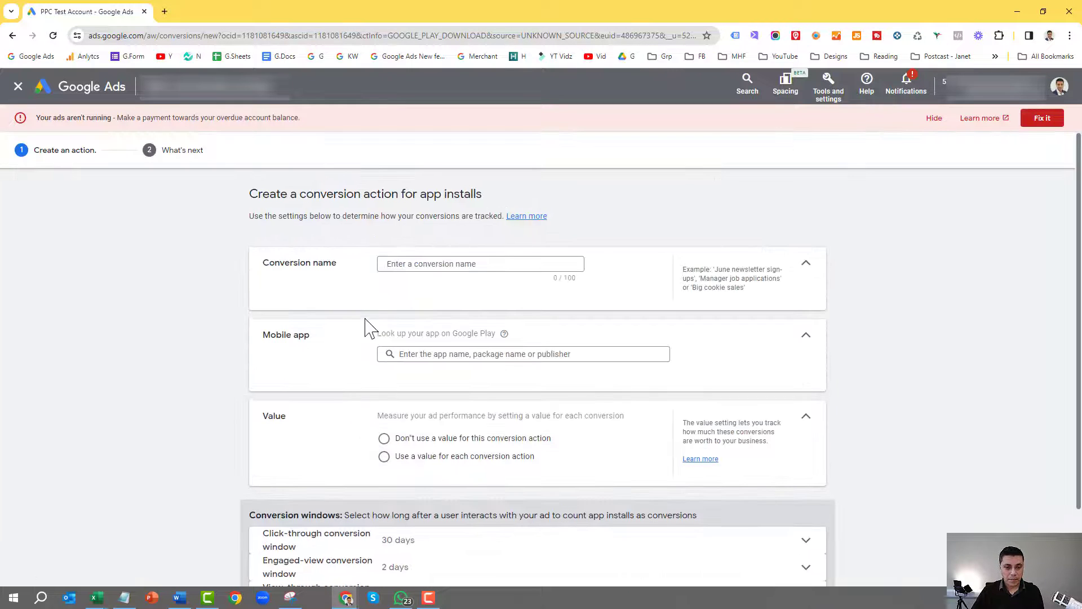
left_click(425, 262)
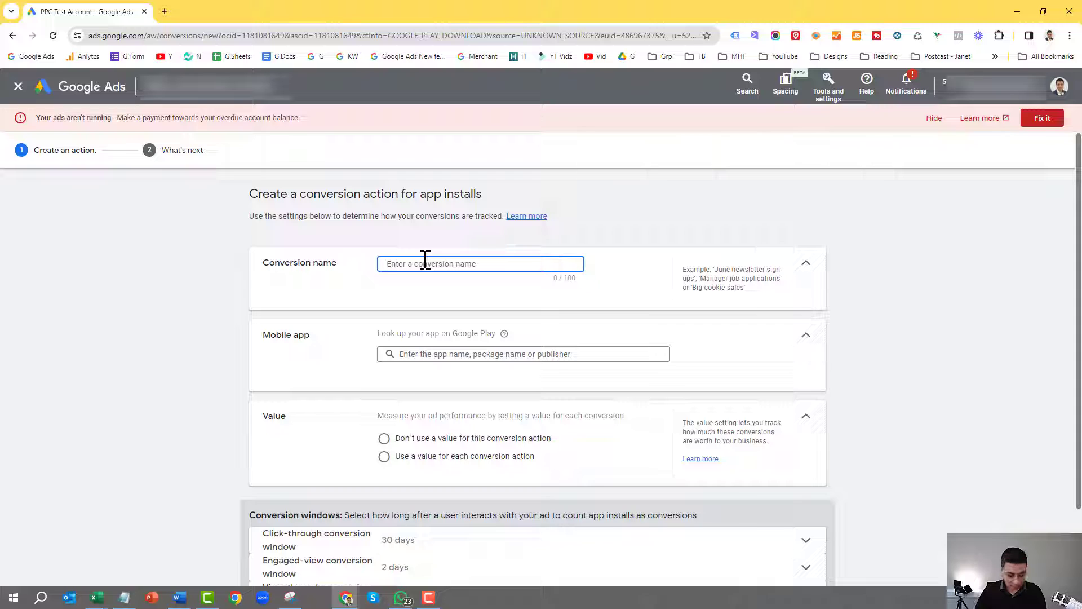
type("Android")
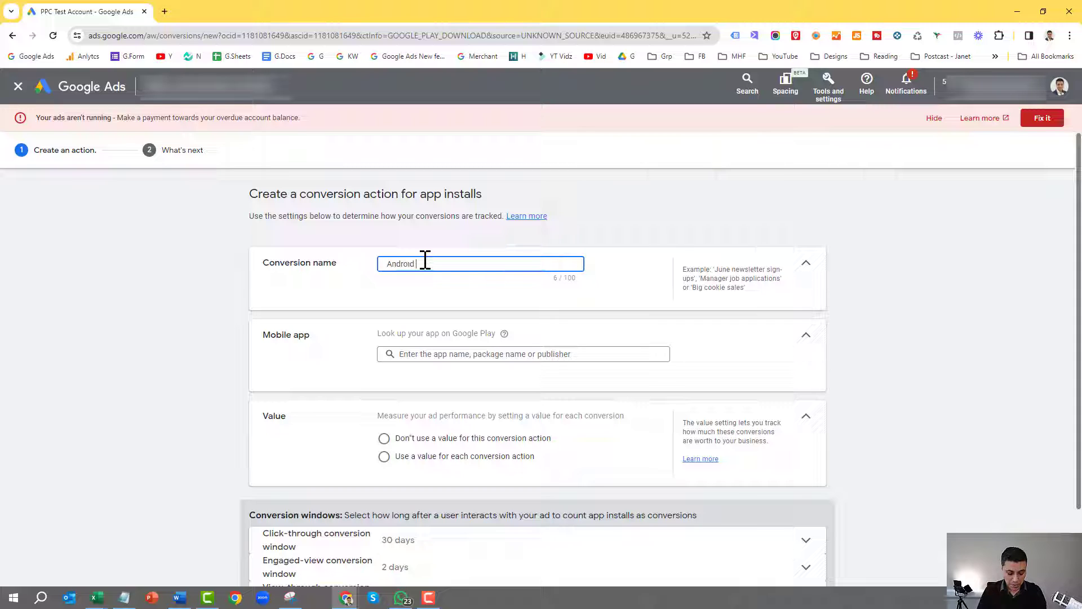
type(" Install")
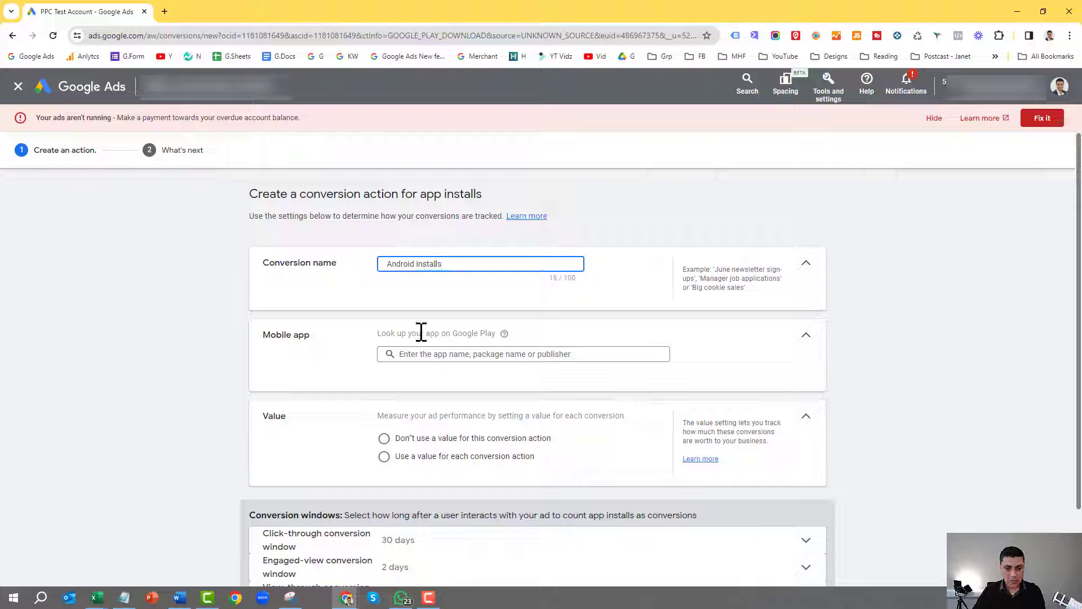
type("s")
left_click(419, 352)
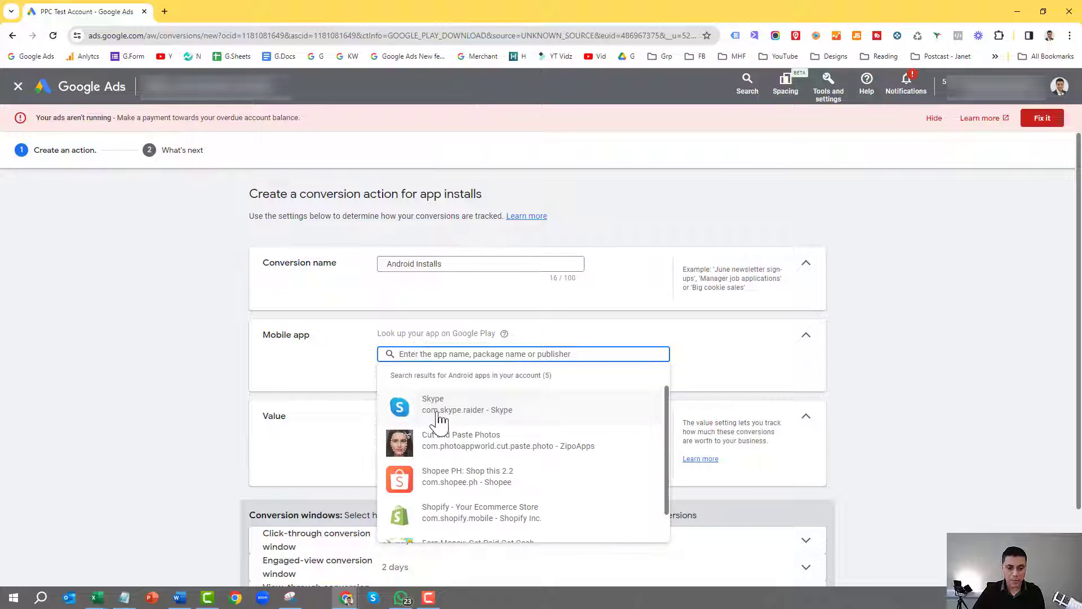
left_click(441, 418)
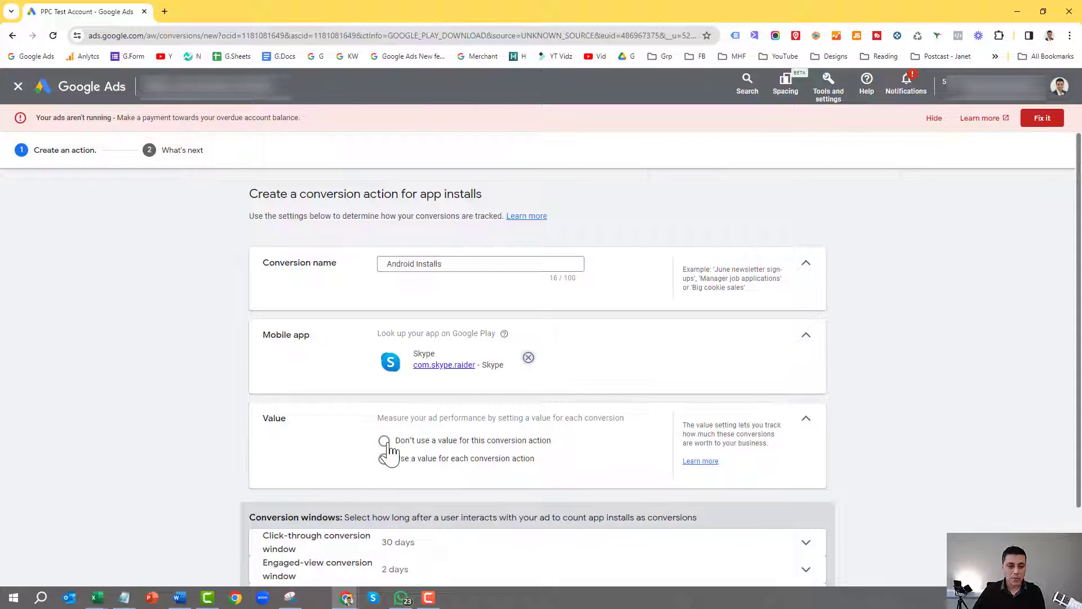
Step: Use a value of 25.00 British pounds for each conversion and submit the conversion action
scroll(389, 451, "down", 2)
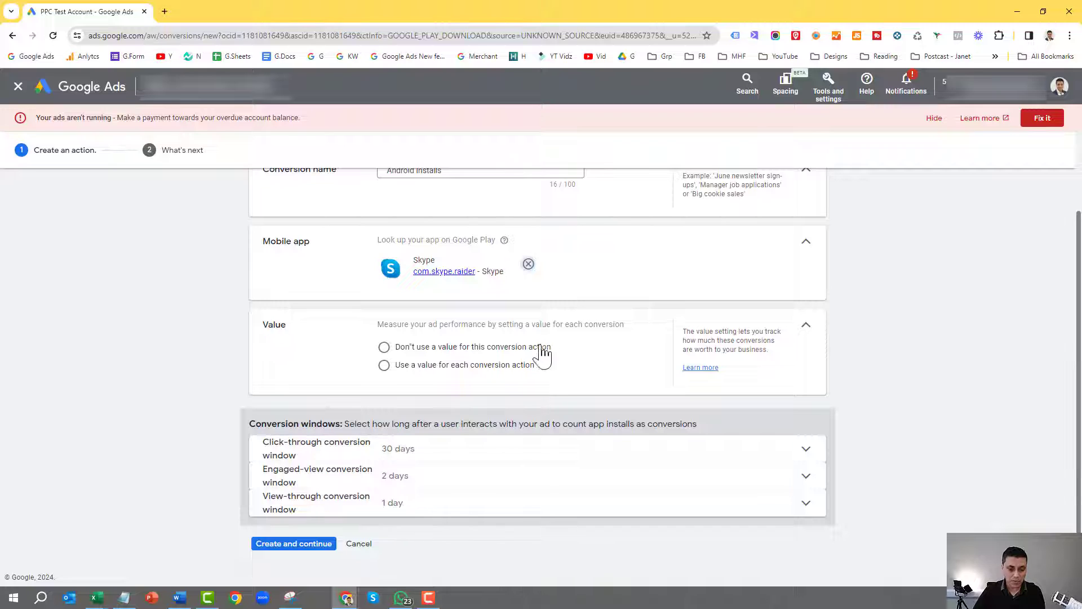
left_click(407, 351)
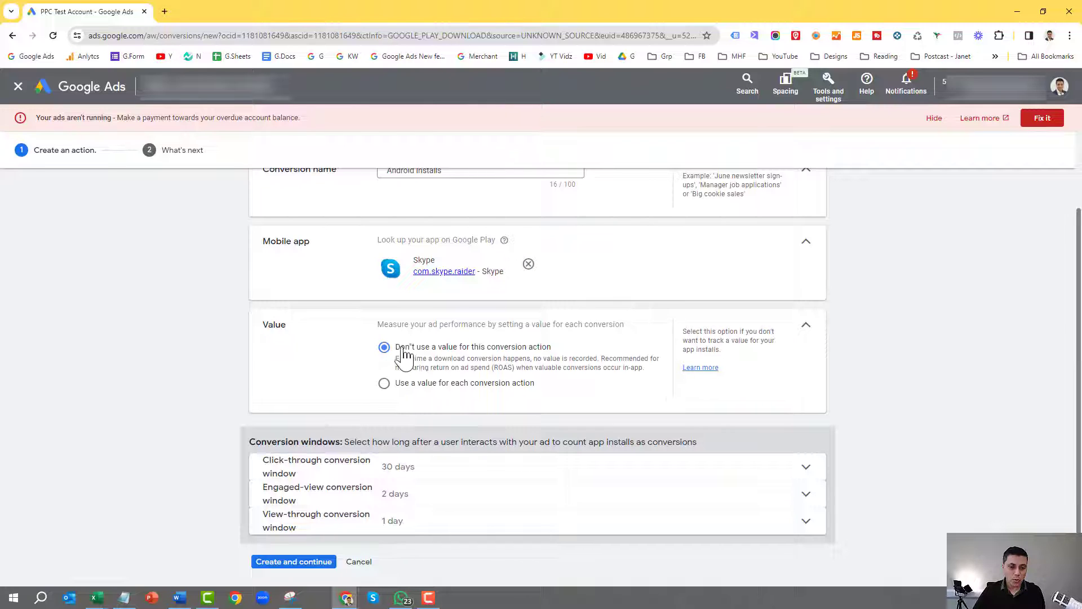
left_click(385, 384)
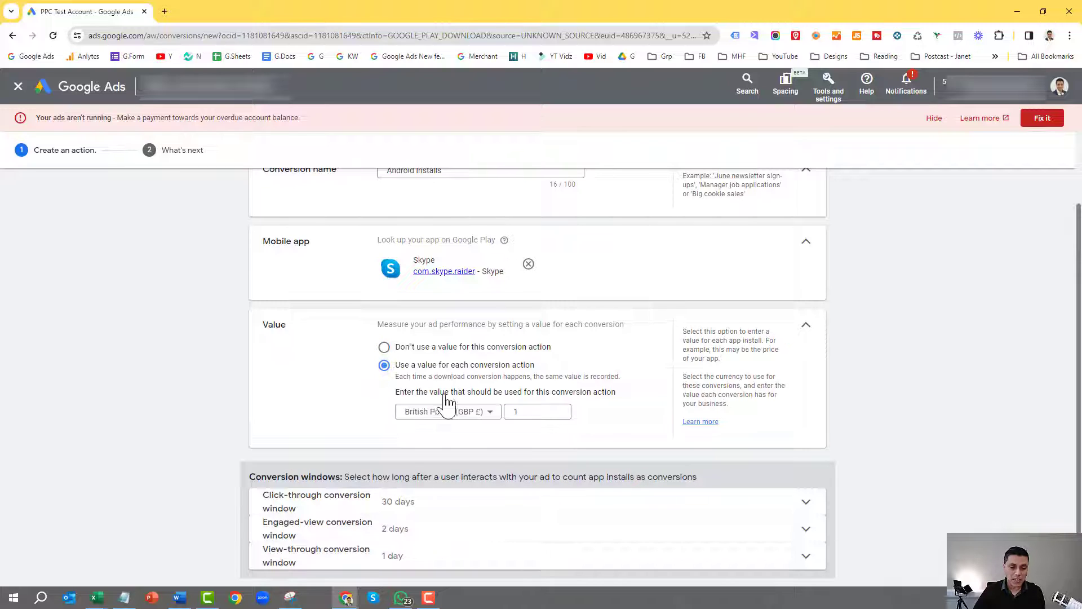
double_click(514, 416)
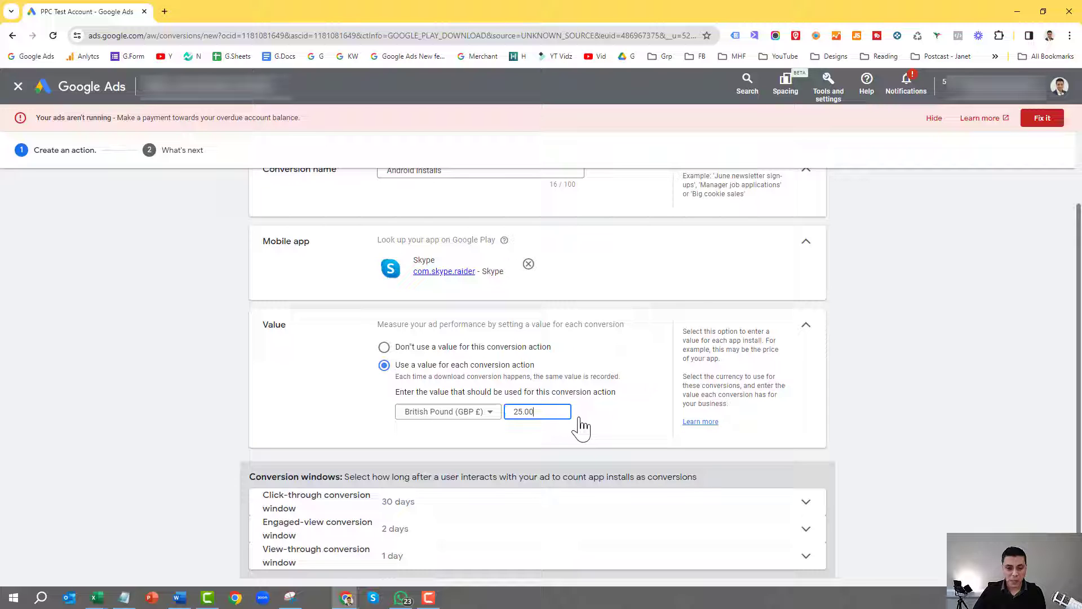
scroll(852, 350, "down", 1)
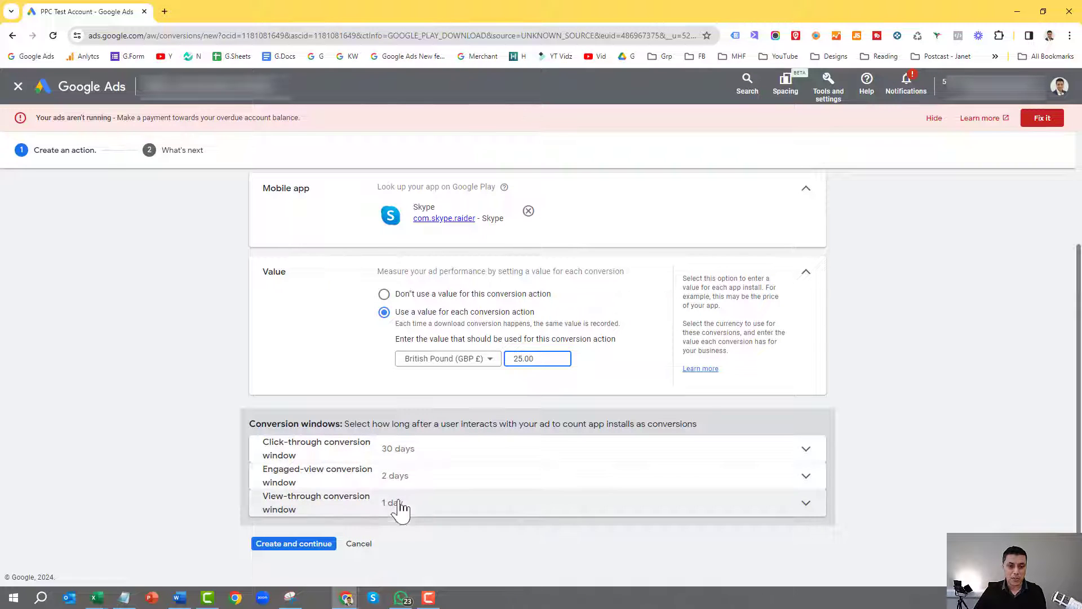
left_click(291, 544)
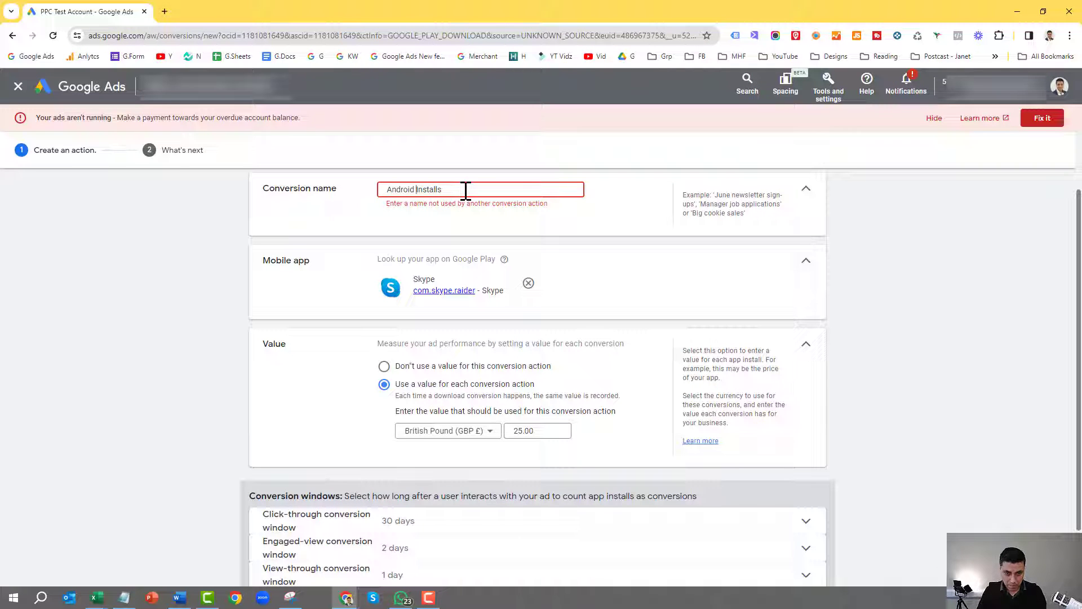
Step: Change the conversion name to "Android Mobile Installs", create the conversion action and finish its setup
type("Mobile")
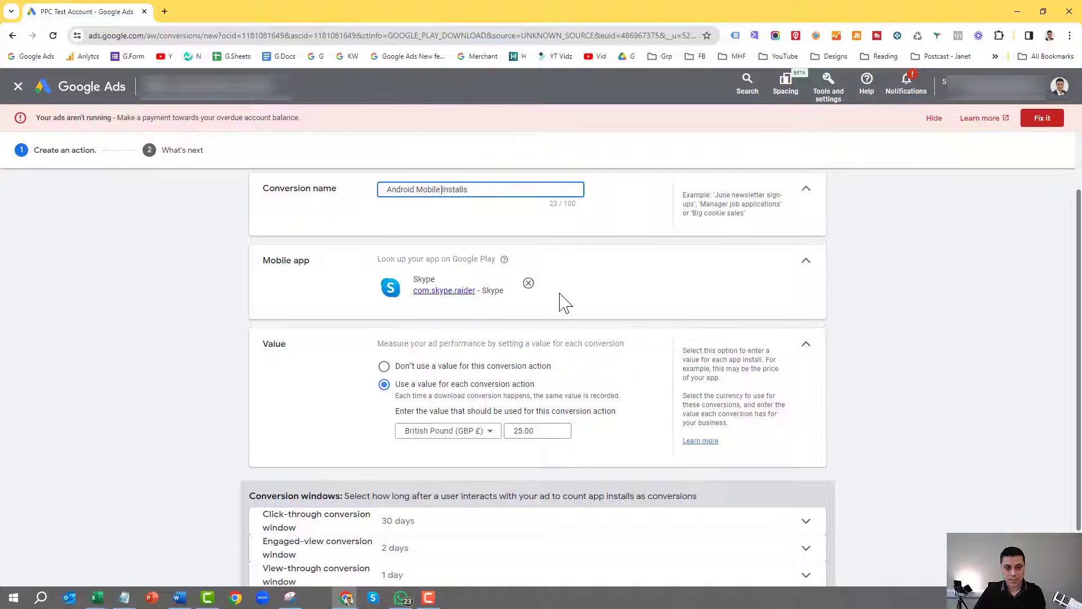
scroll(561, 302, "down", 2)
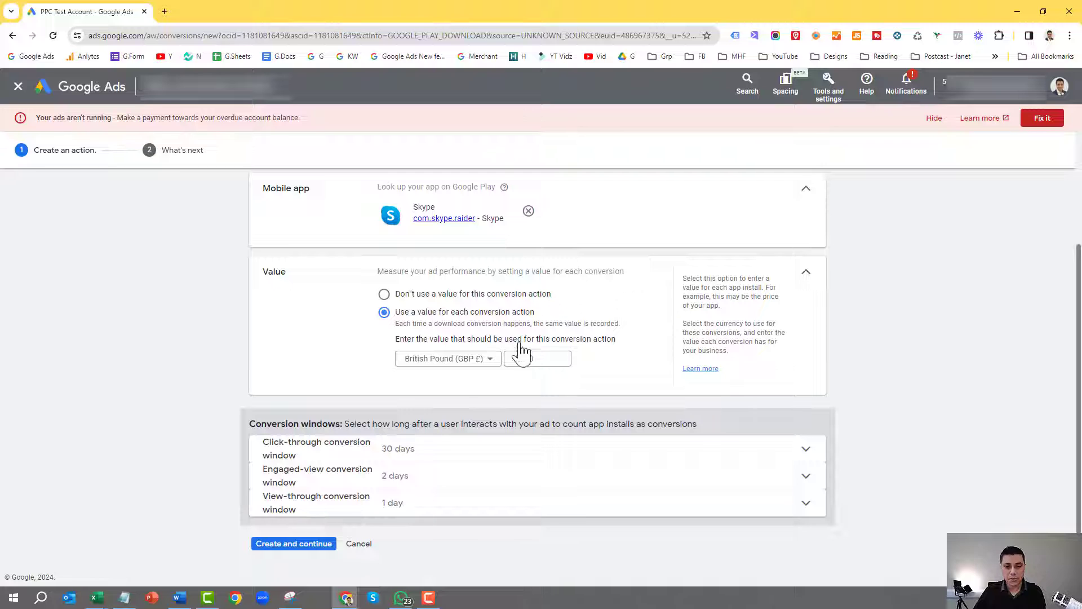
left_click(288, 551)
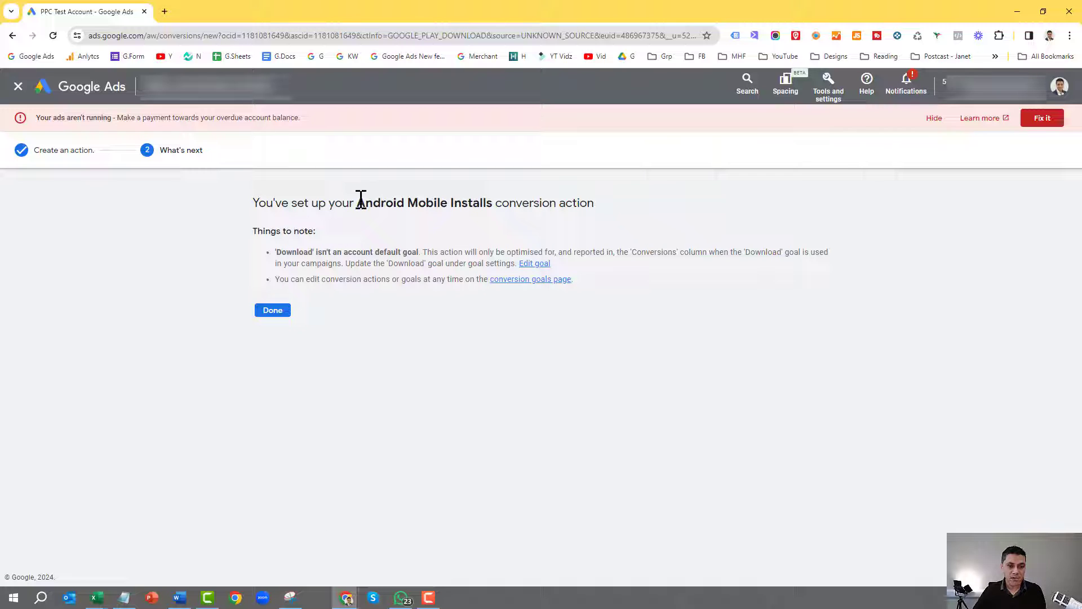
left_click_drag(360, 200, 468, 202)
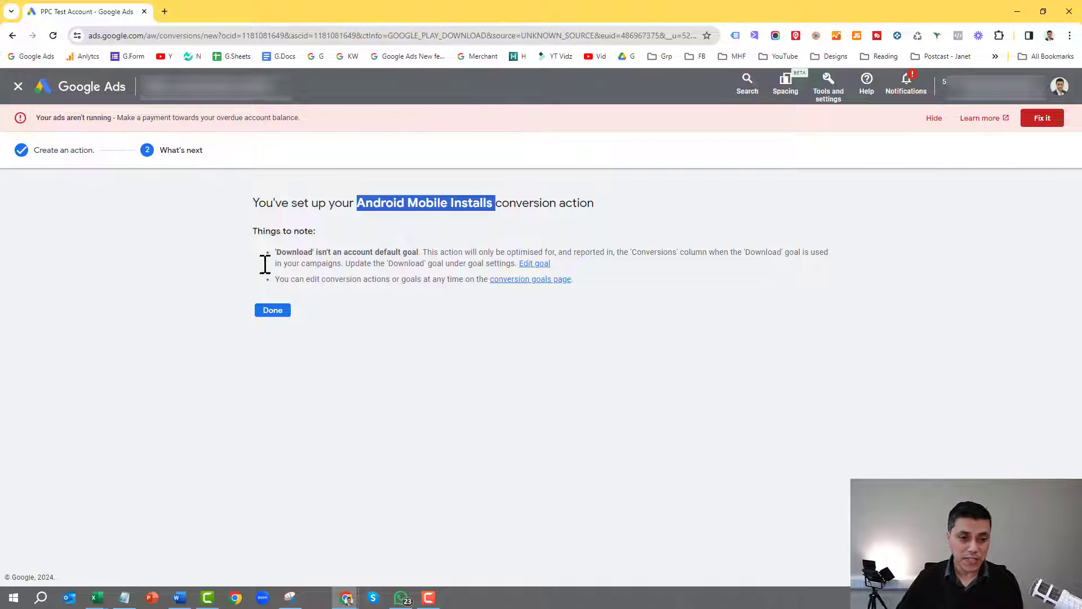
left_click(280, 311)
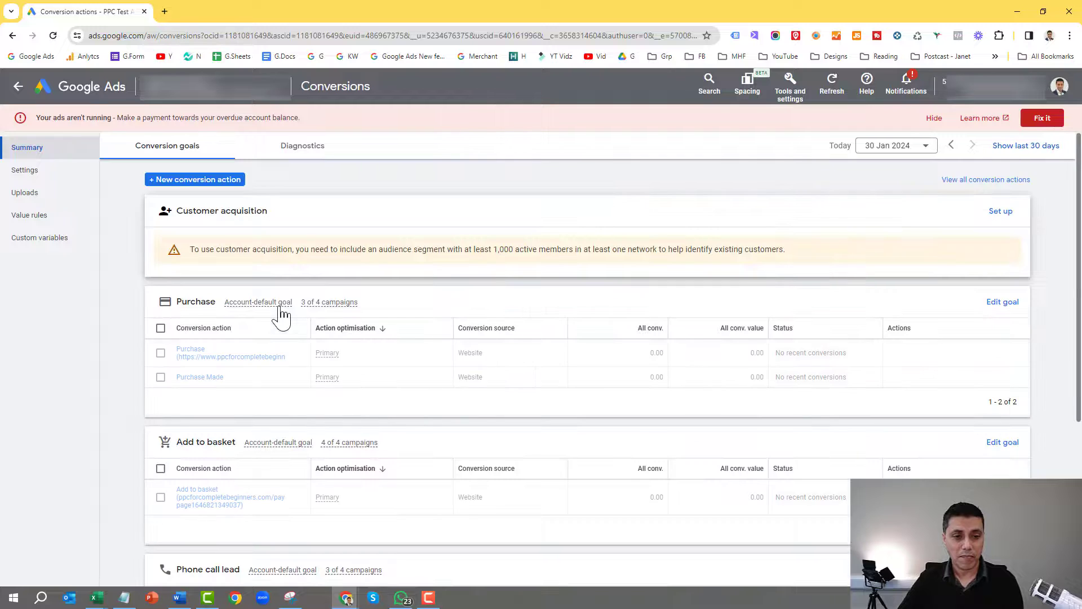
Step: Open the settings of the Android Mobile Installs conversion action under the Download goal for editing
scroll(282, 316, "down", 5)
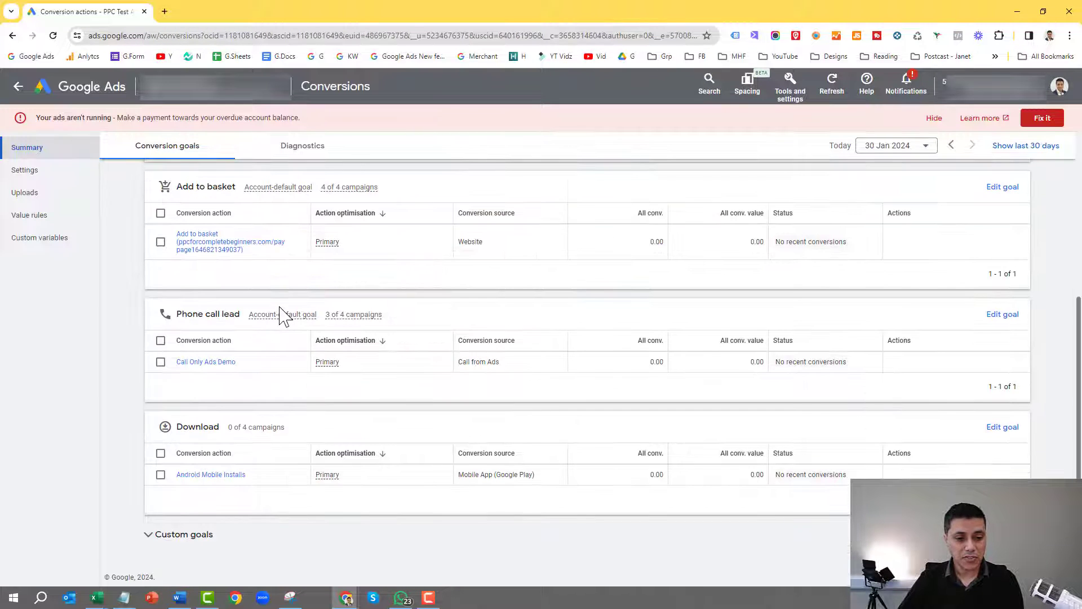
left_click(212, 476)
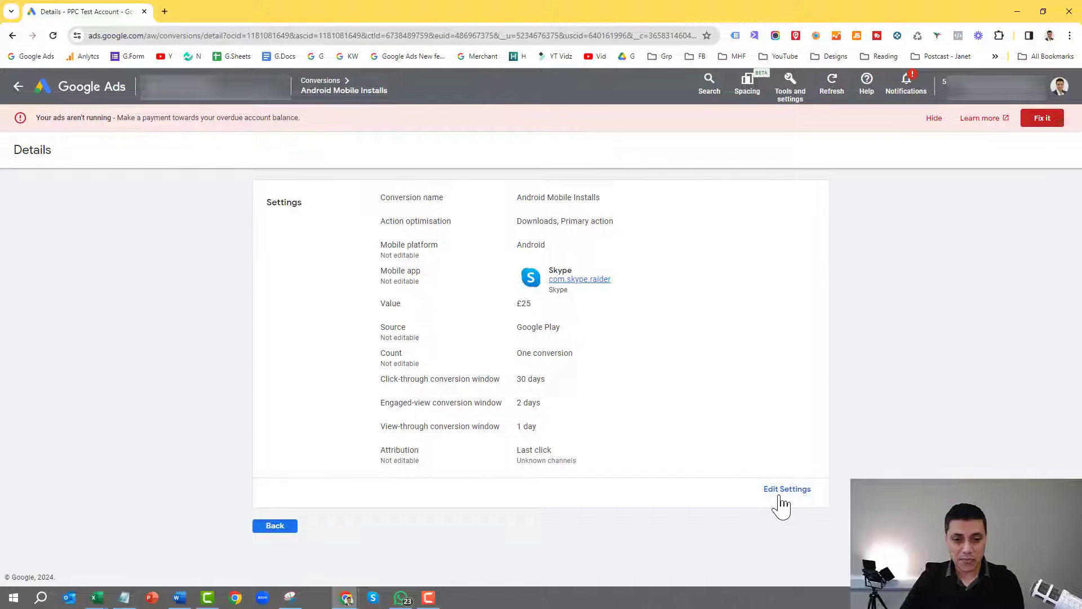
double_click(521, 303)
left_click(778, 491)
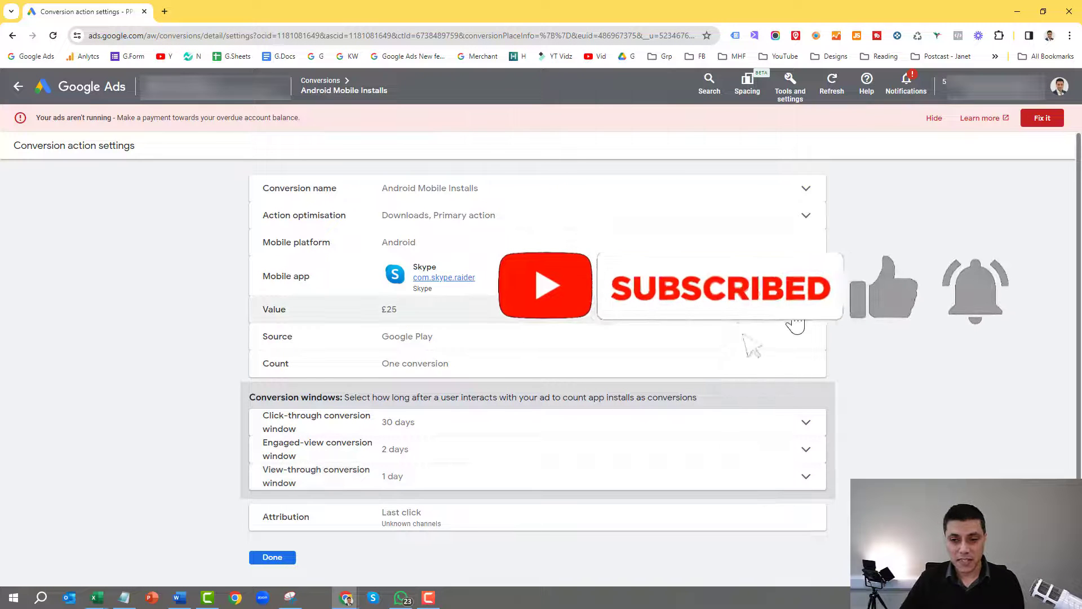
Step: Set the value of each install conversion to 19.00 British pounds, save it and finish editing the settings
left_click(742, 315)
double_click(517, 407)
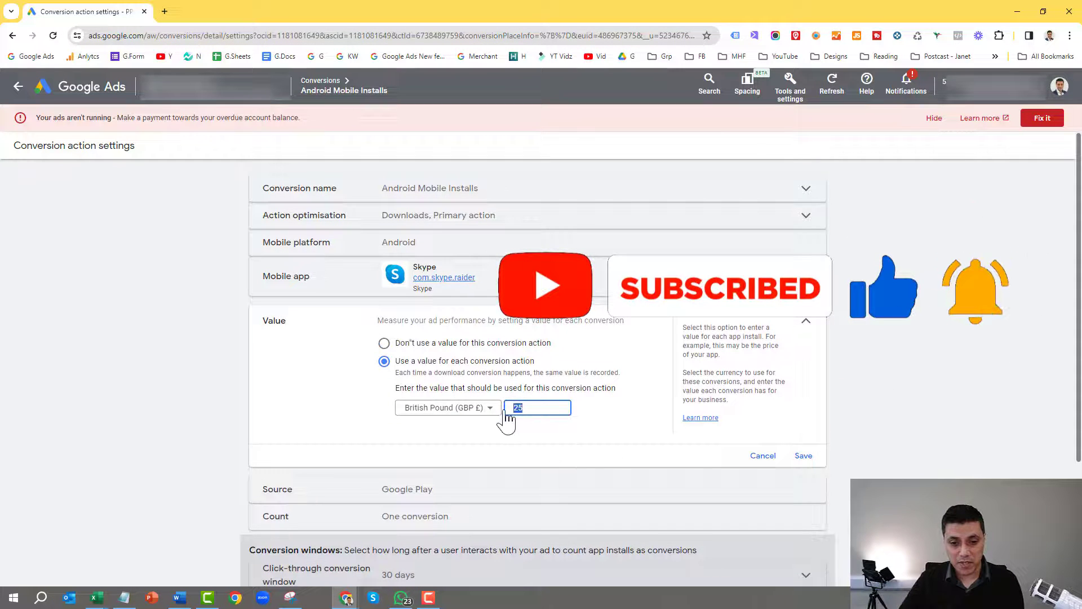
type("19")
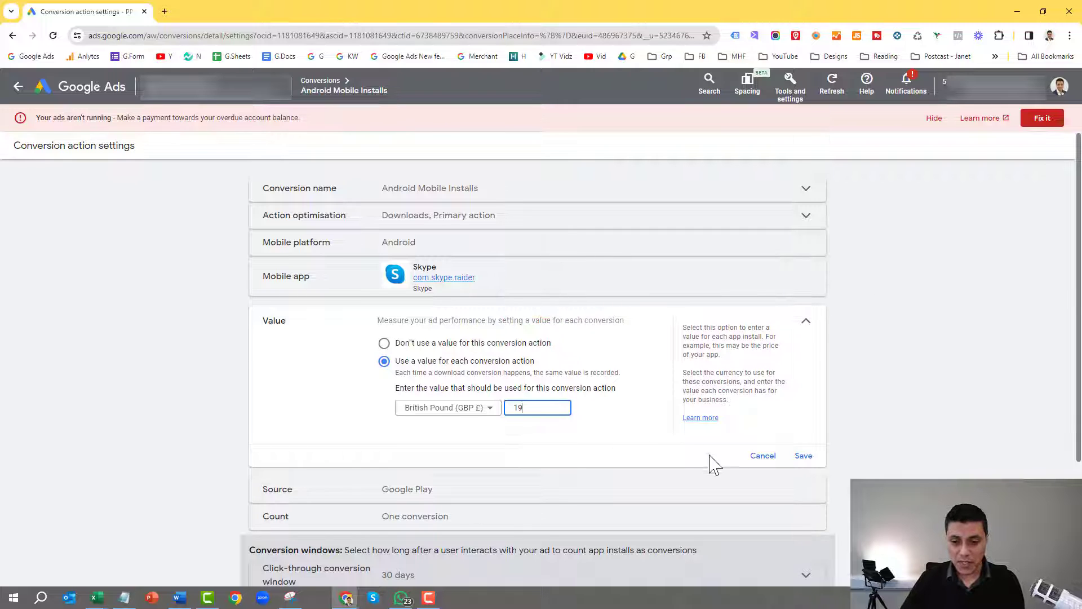
type(".00")
left_click(804, 456)
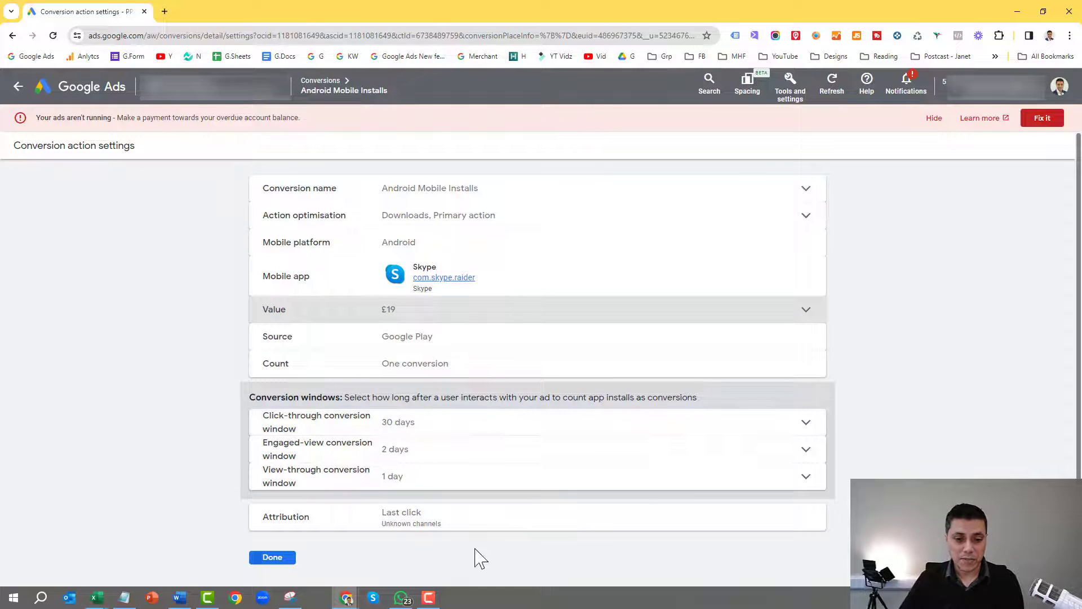
left_click(265, 559)
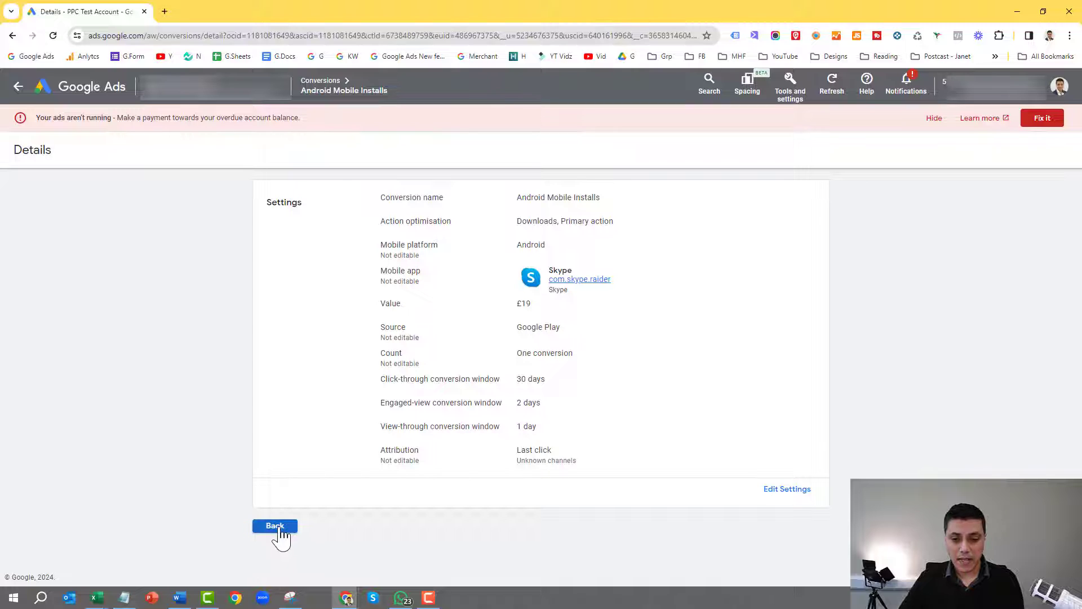
Step: Return to the conversion goals summary, check the Download goal, and leave for the campaigns list
left_click(277, 527)
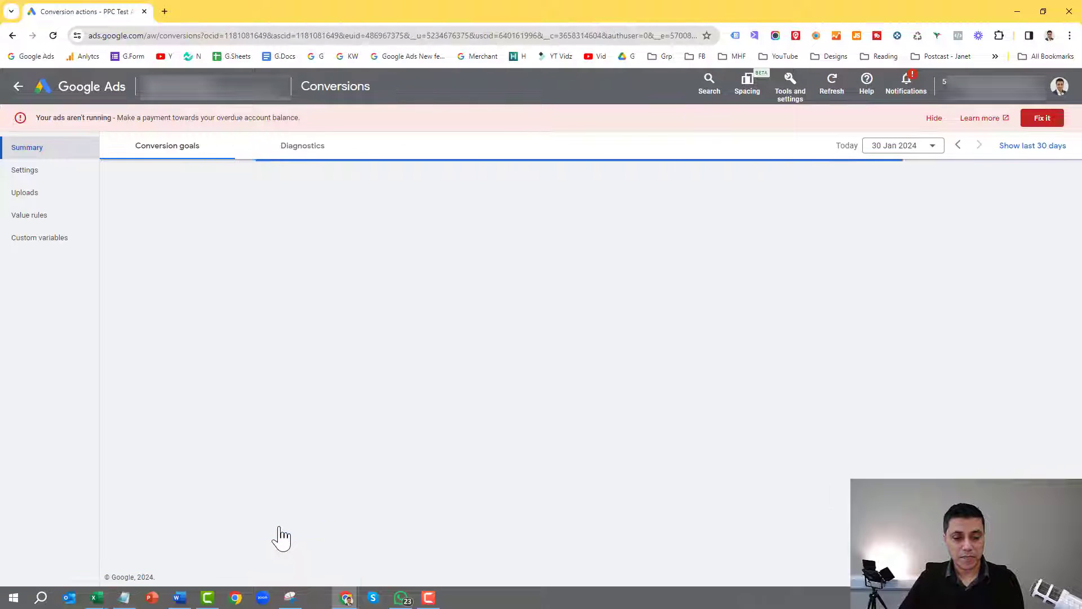
scroll(282, 535, "down", 5)
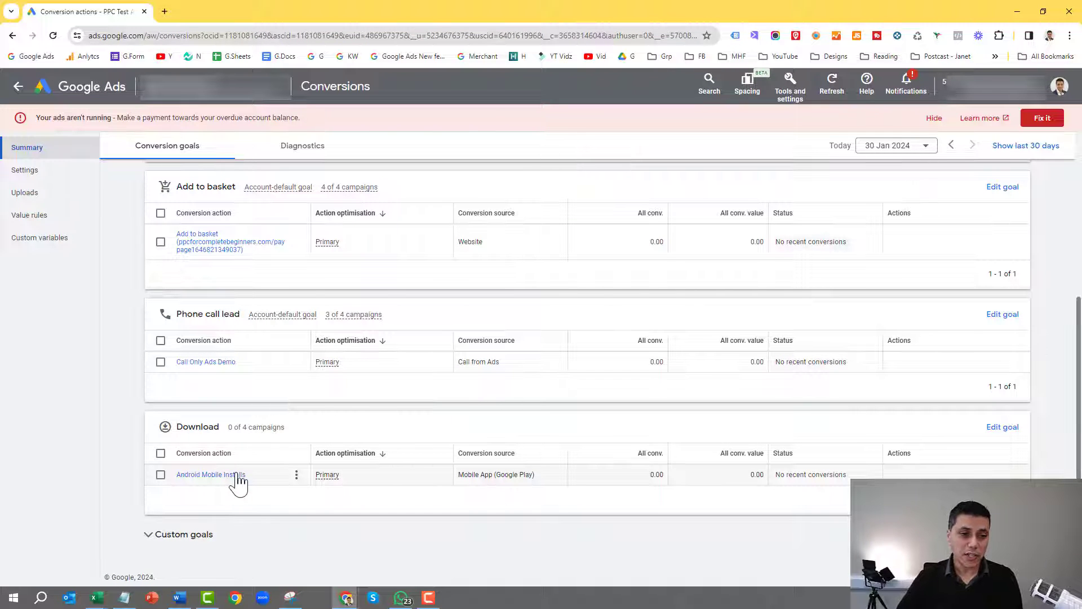
left_click(19, 86)
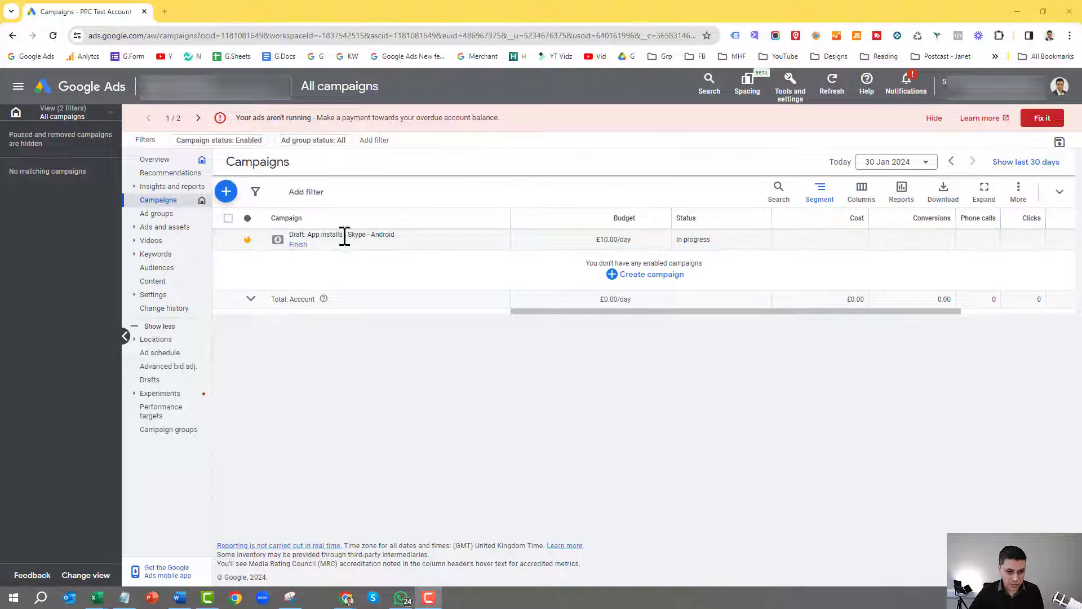
Step: Resume the draft campaign "App installs - Skype - Android" and go to its ad group's ad assets
left_click(227, 193)
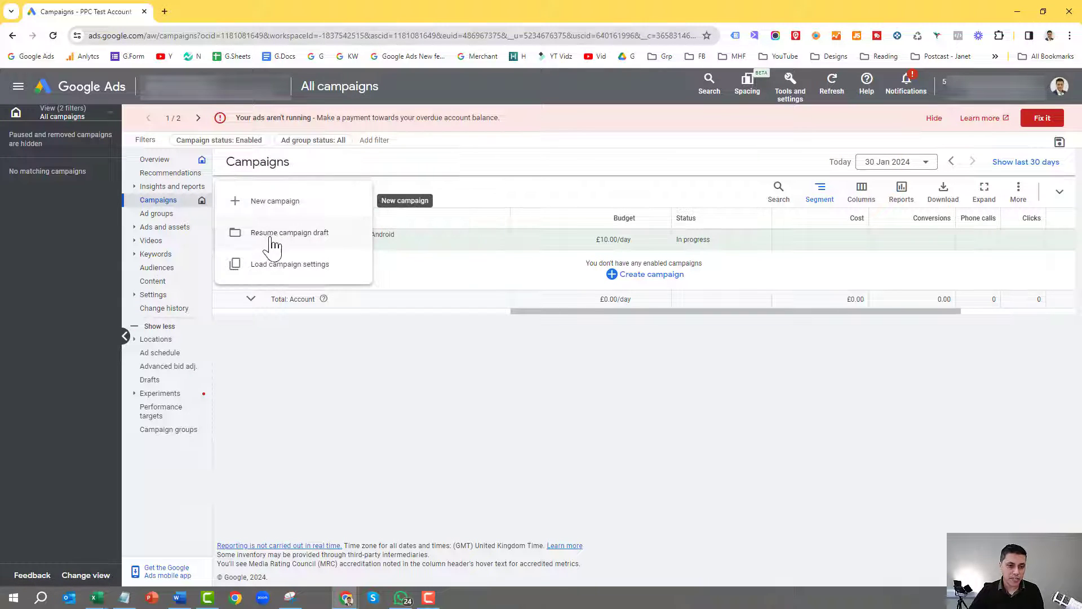
left_click(480, 183)
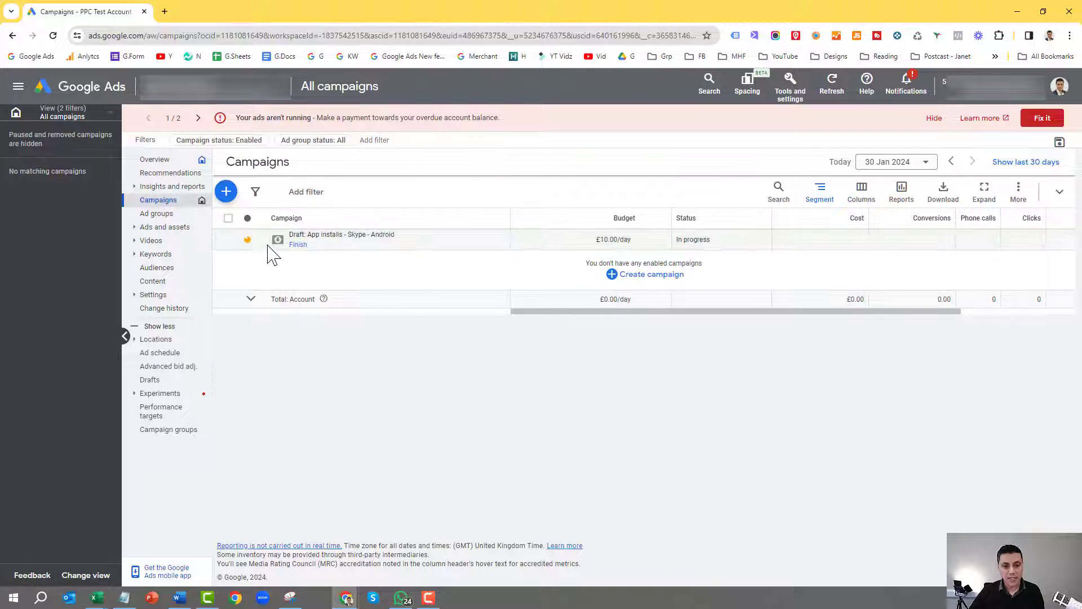
left_click(299, 246)
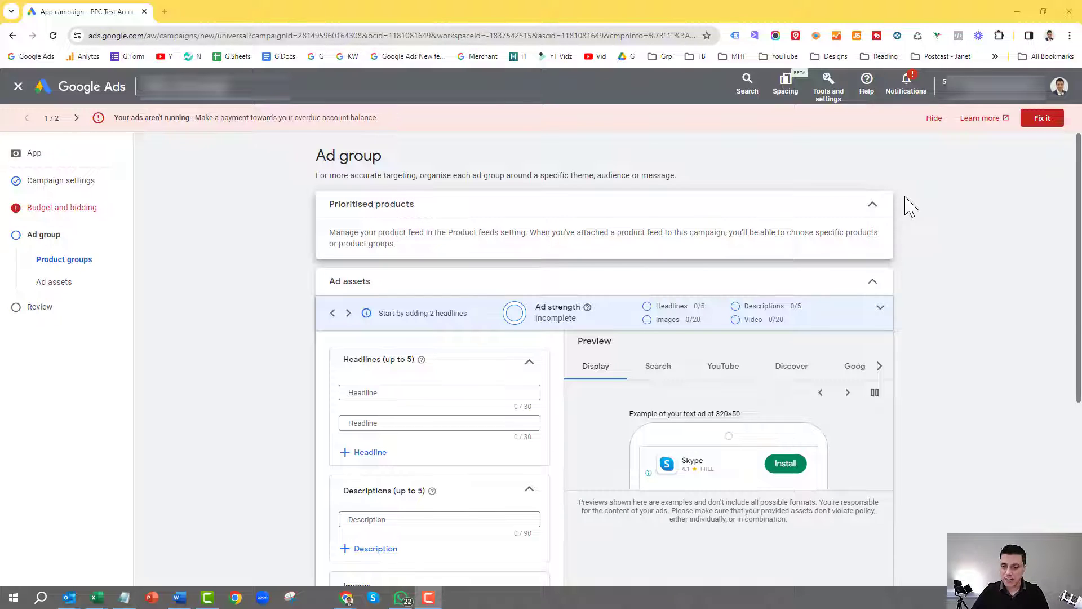
scroll(910, 208, "down", 2)
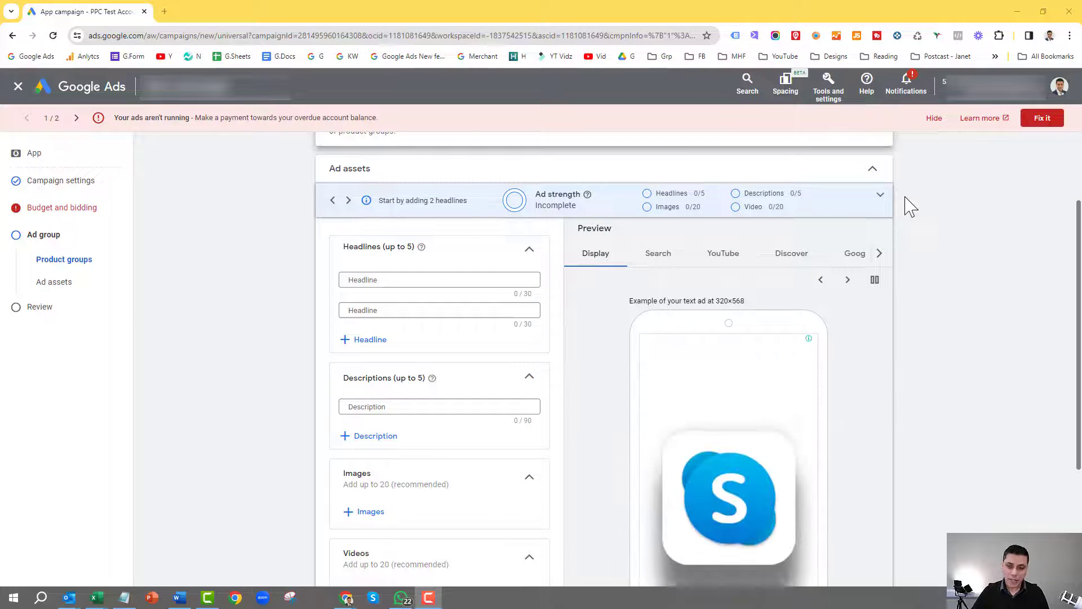
Step: Look over the headline, description, image, video and HTML5 asset fields, including the suggested headline ideas
scroll(910, 208, "down", 1)
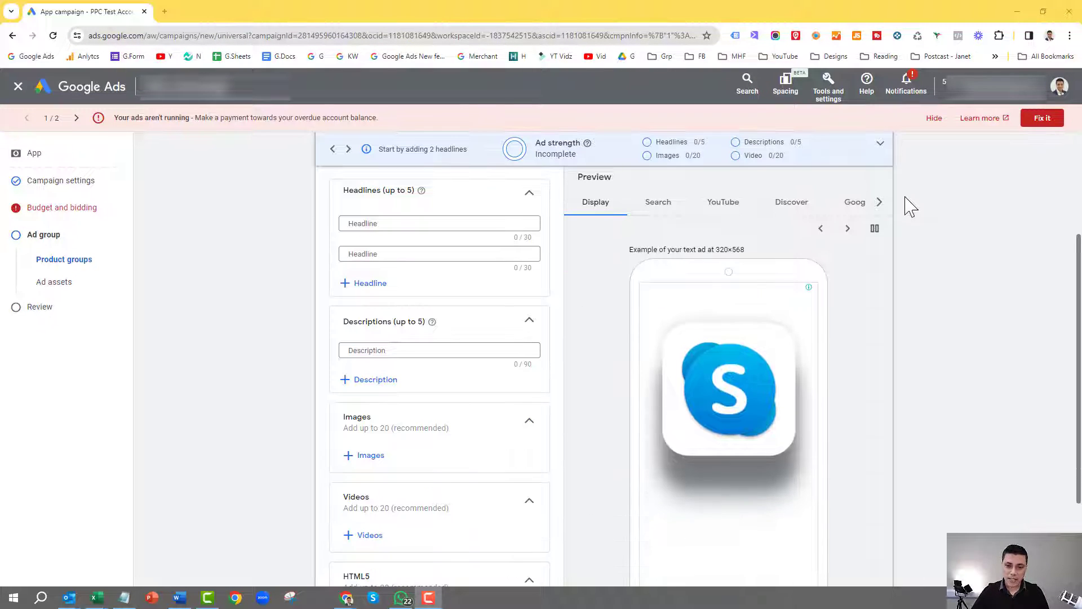
left_click(412, 225)
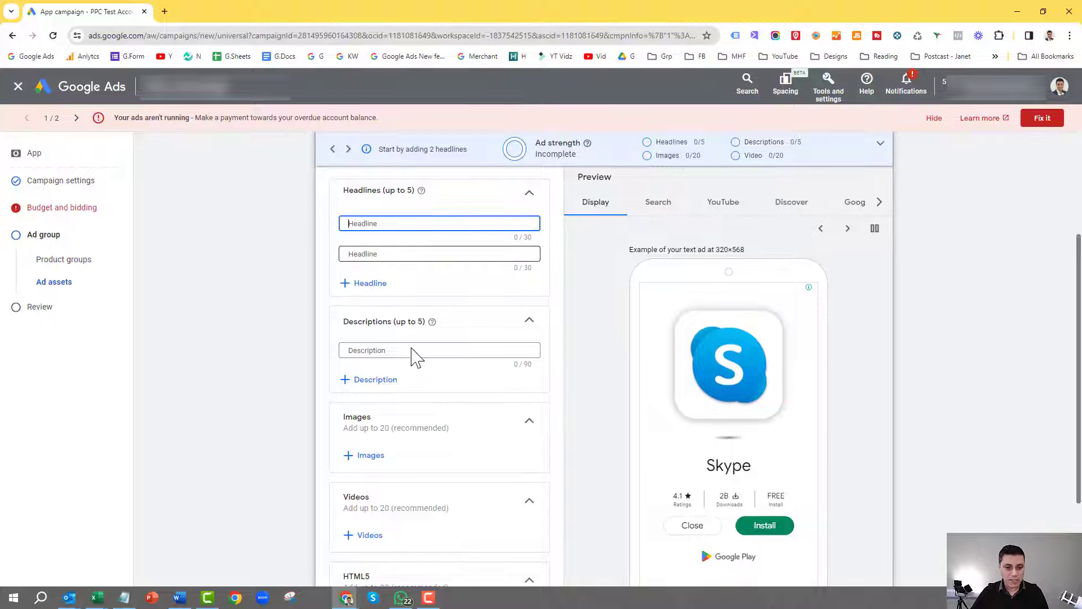
left_click(412, 353)
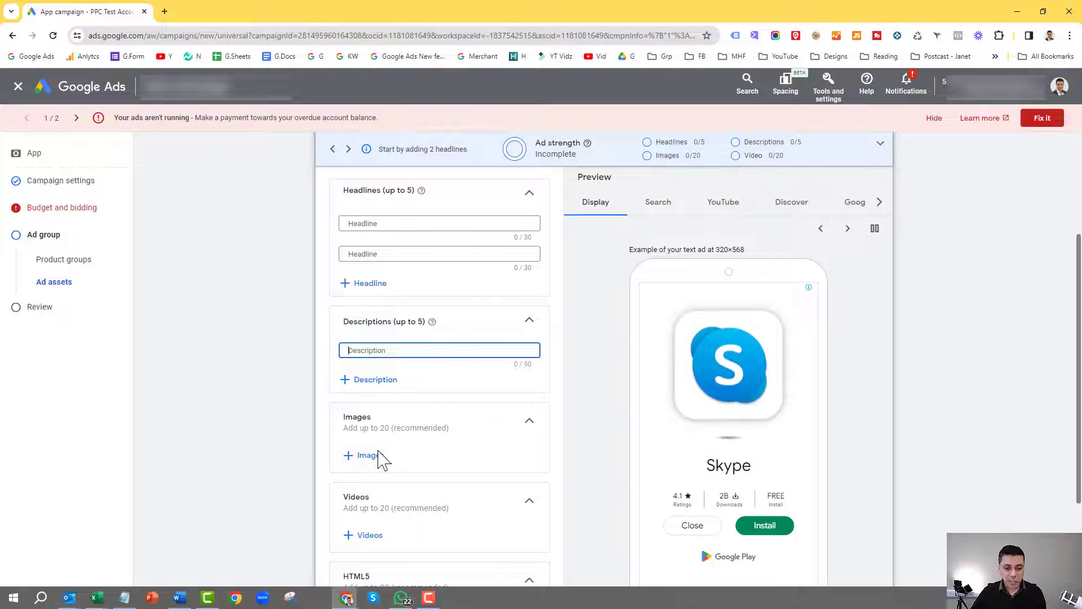
scroll(383, 459, "down", 2)
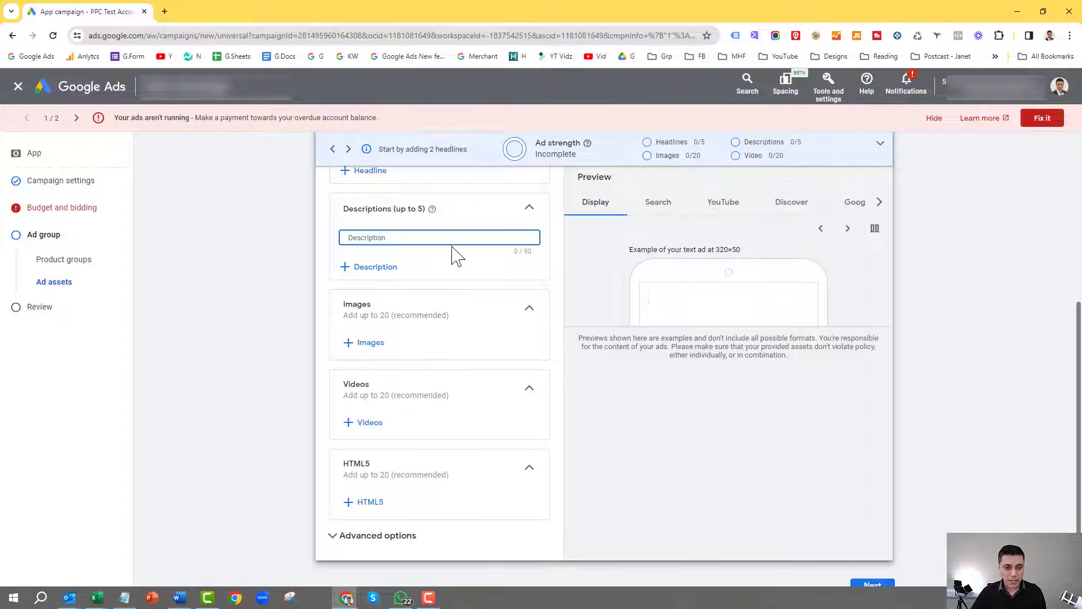
scroll(457, 255, "up", 2)
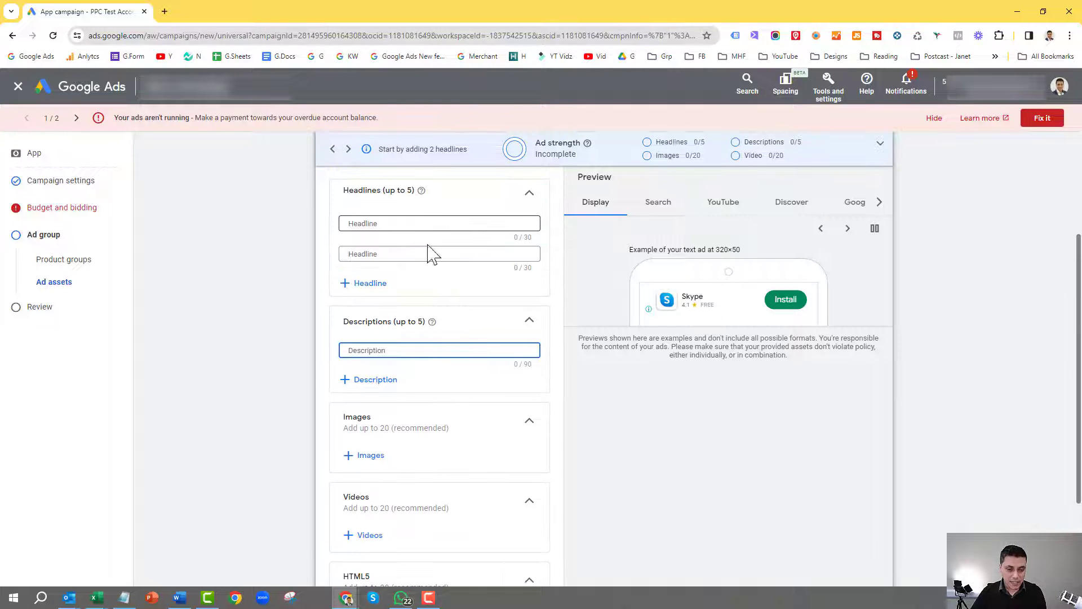
left_click(390, 224)
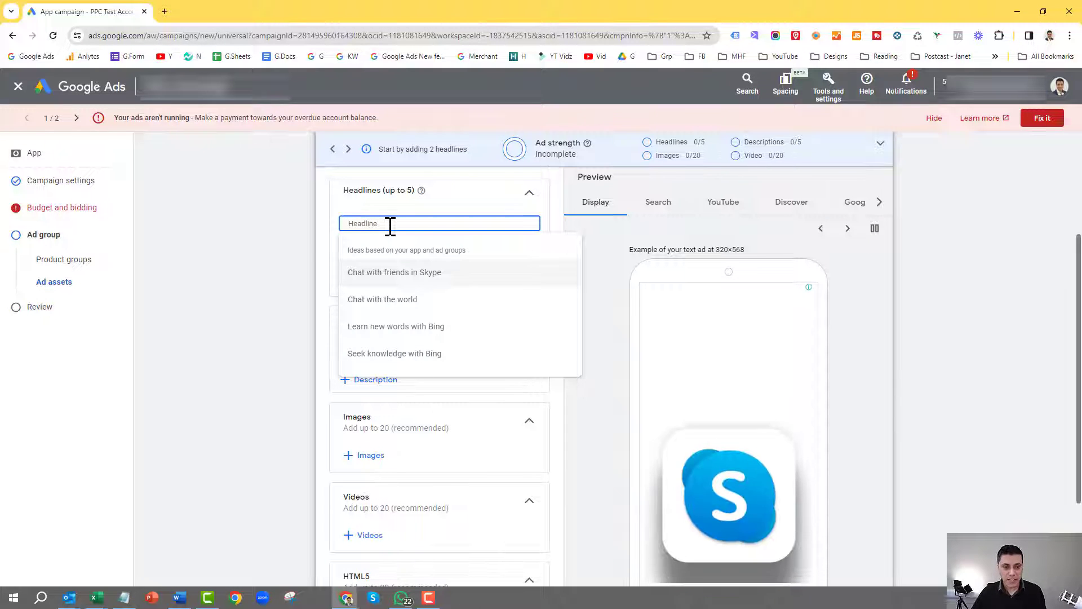
left_click(269, 236)
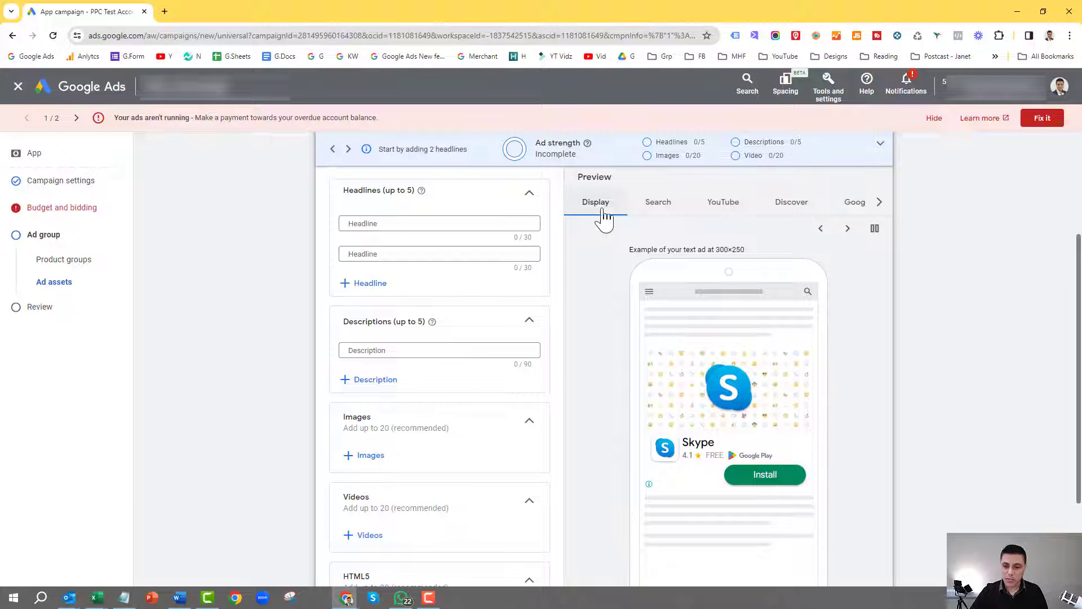
Step: Preview the app ad in the Search, YouTube, Discover and Google Play placements
left_click(658, 209)
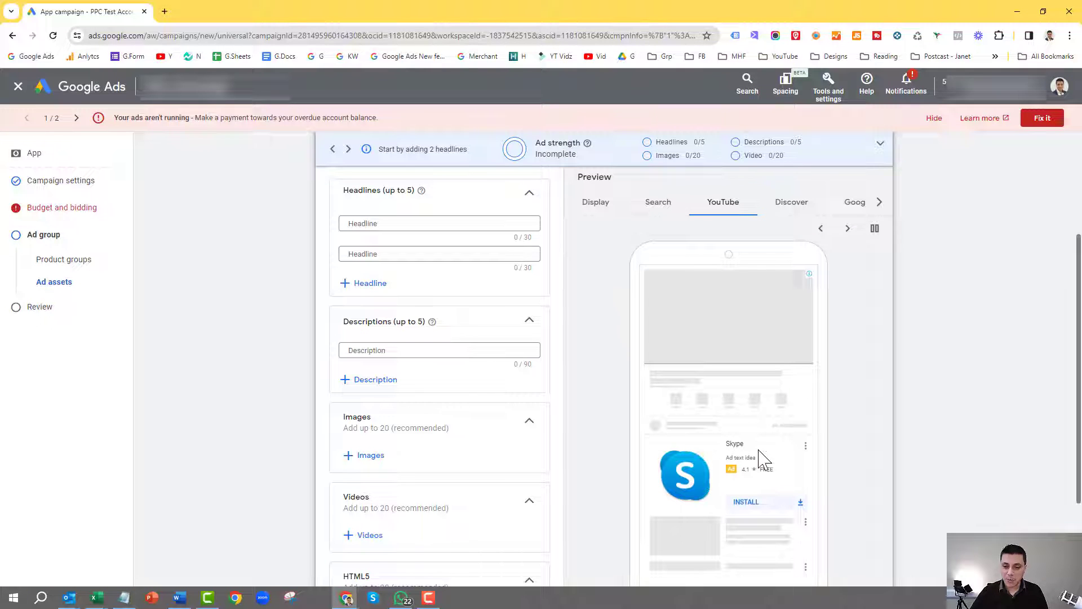
left_click(777, 215)
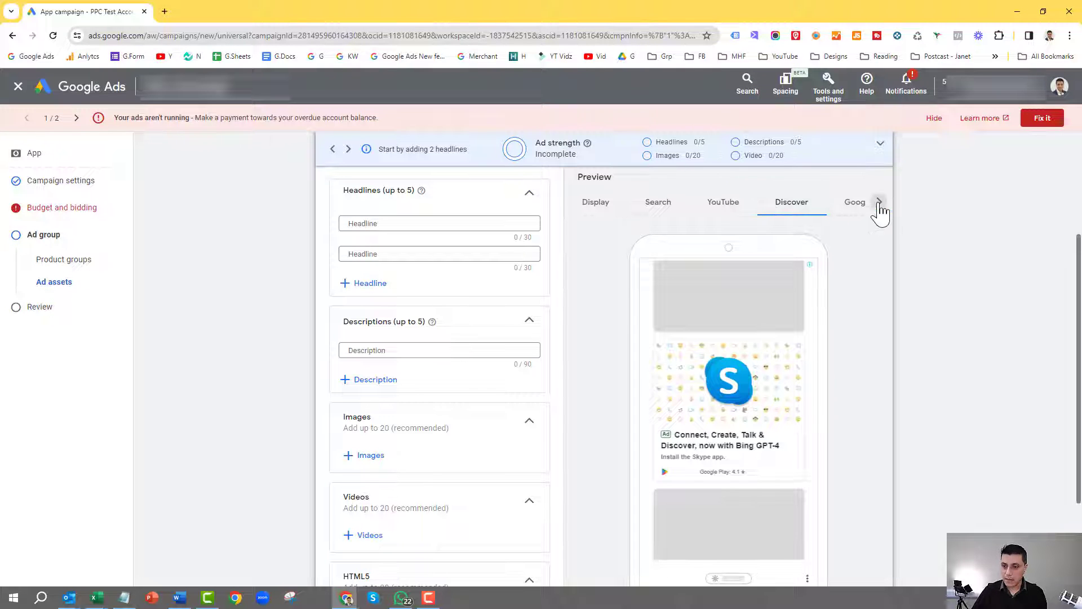
left_click(879, 203)
left_click(773, 205)
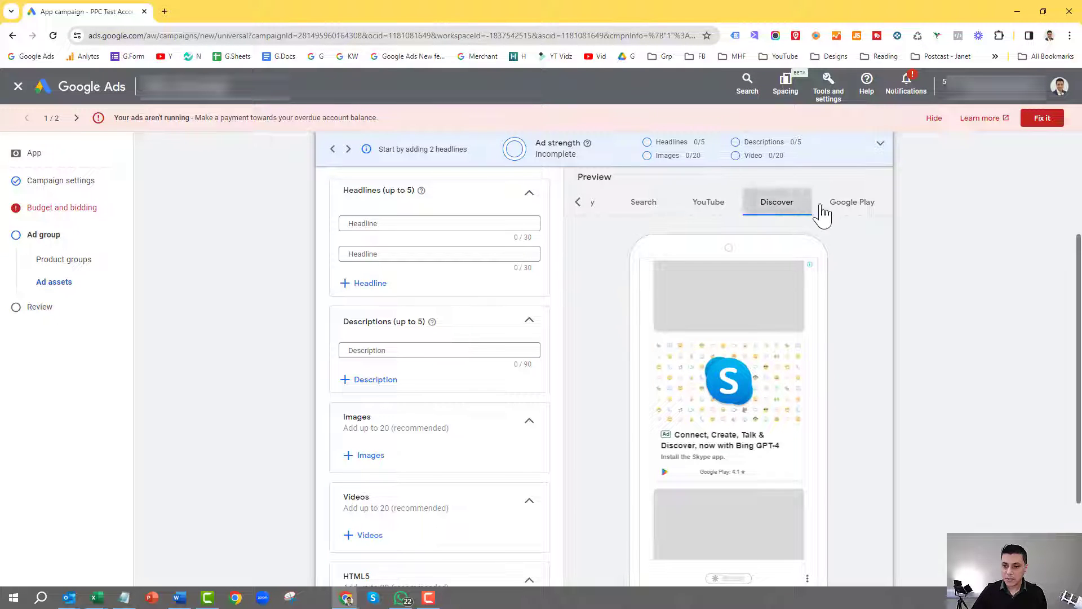
left_click(854, 213)
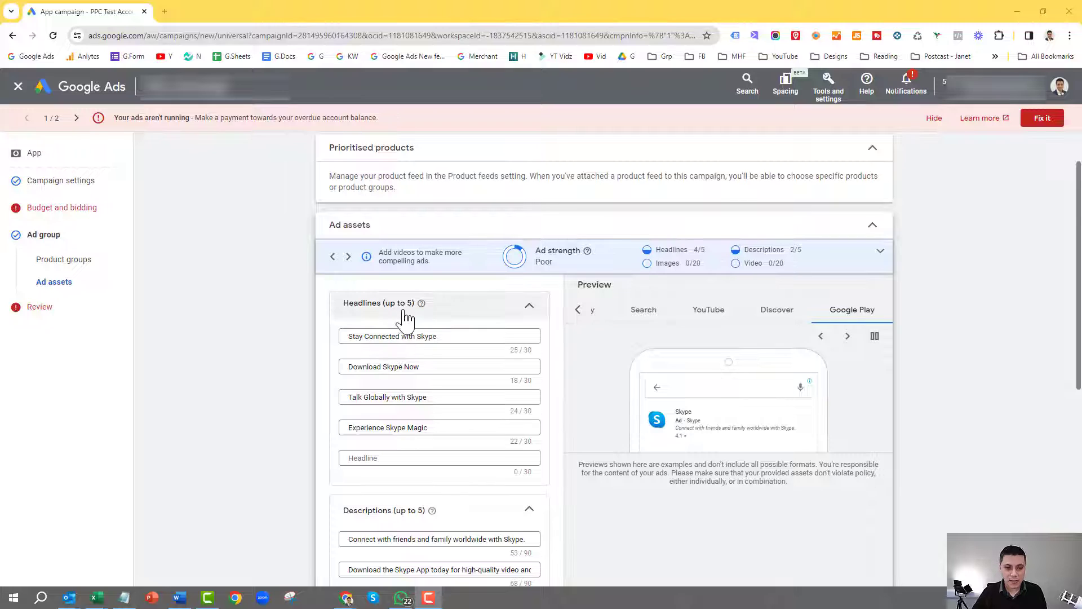
Step: Check the ad strength, then add the recent yellow car and hand-held phone images to the ad and save them
scroll(417, 327, "down", 1)
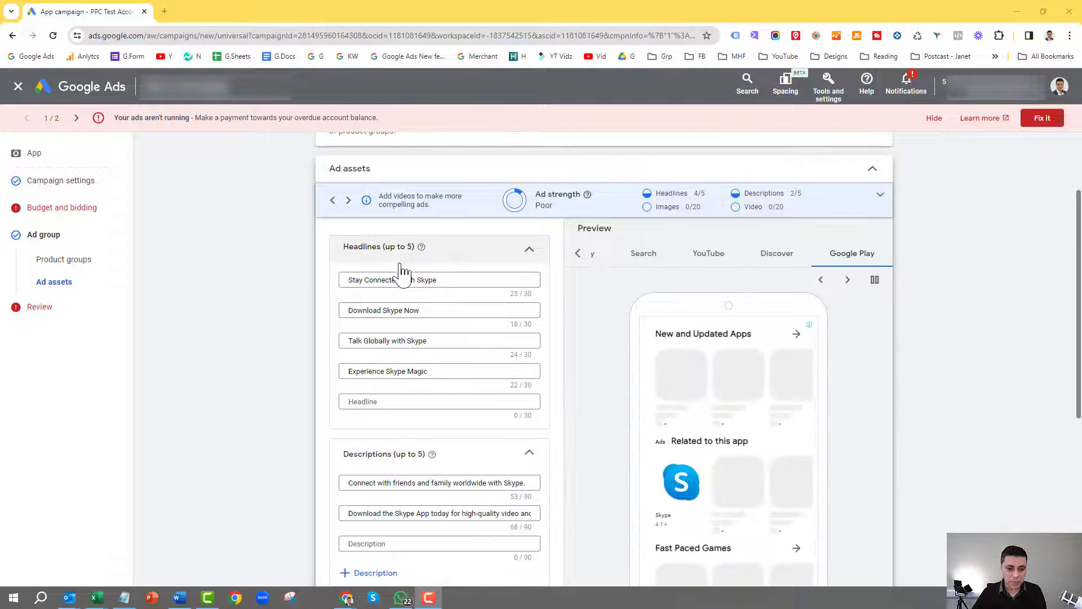
left_click(546, 206)
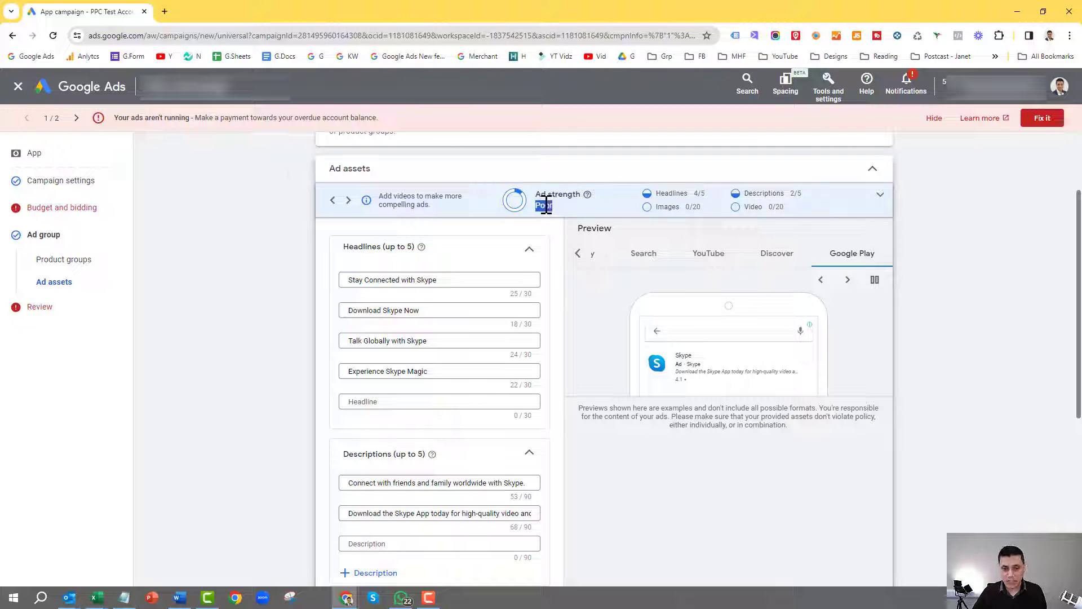
scroll(584, 355, "down", 4)
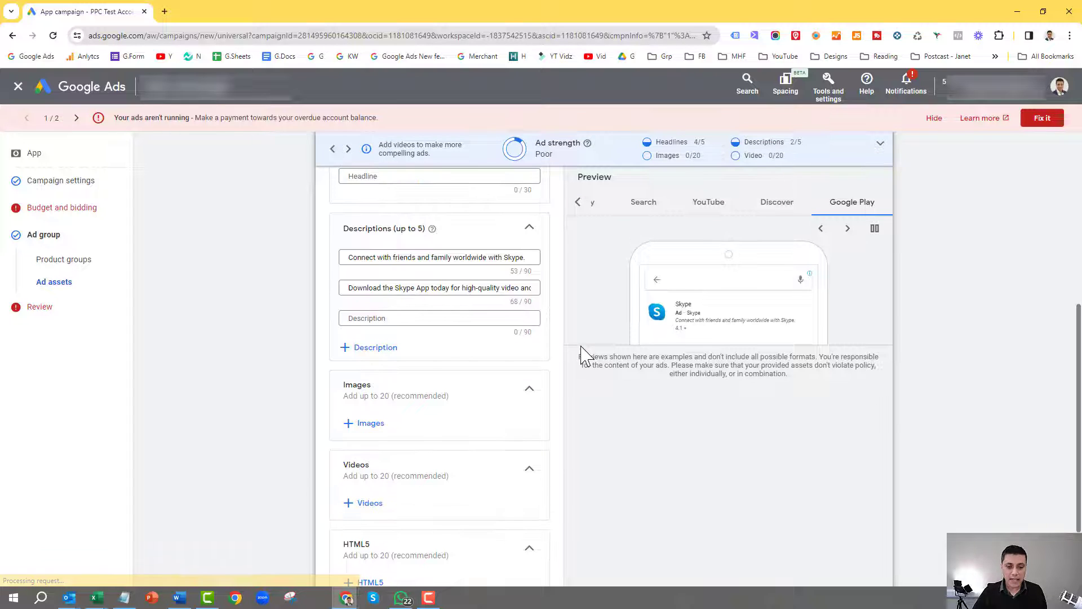
scroll(583, 355, "down", 1)
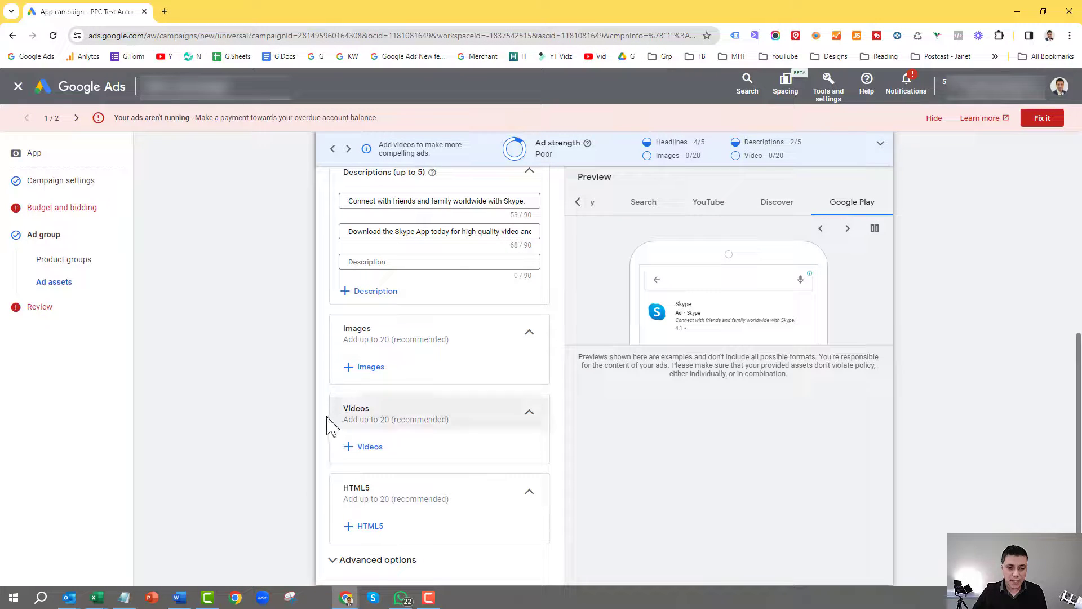
left_click(373, 370)
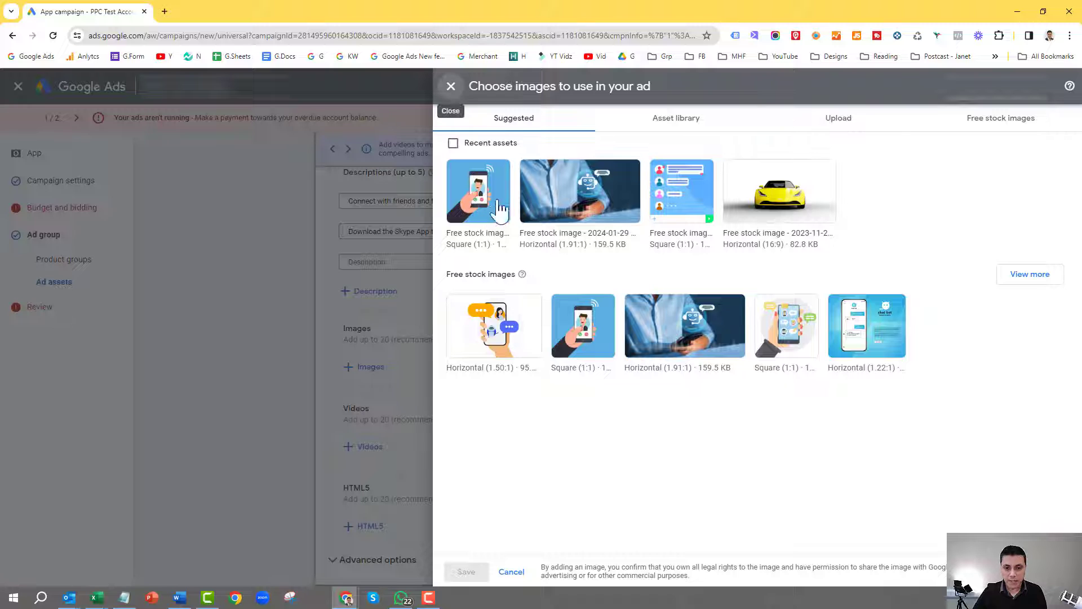
left_click(758, 200)
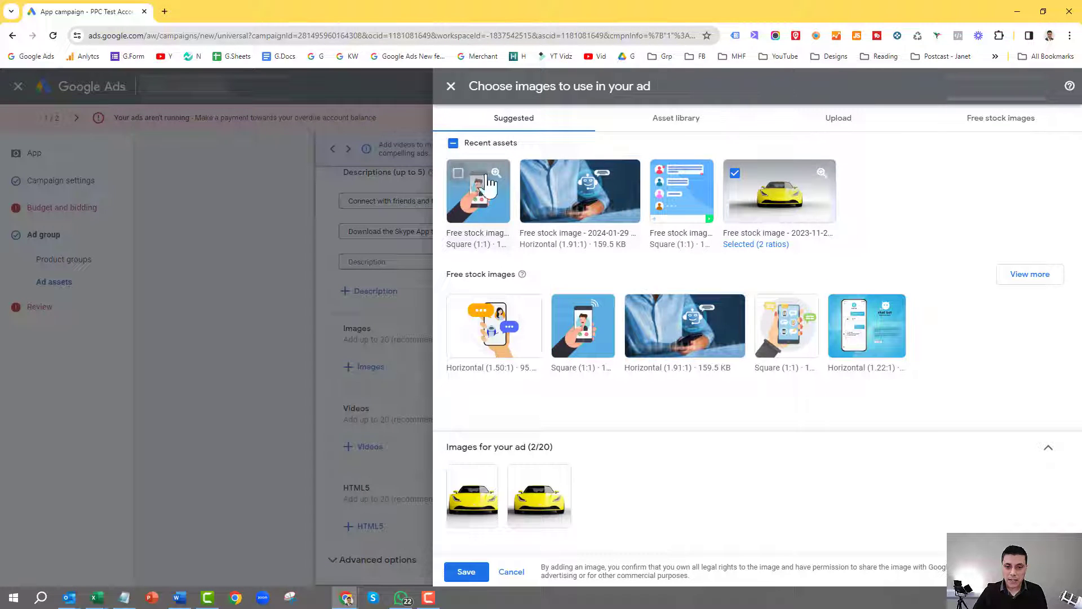
left_click(489, 183)
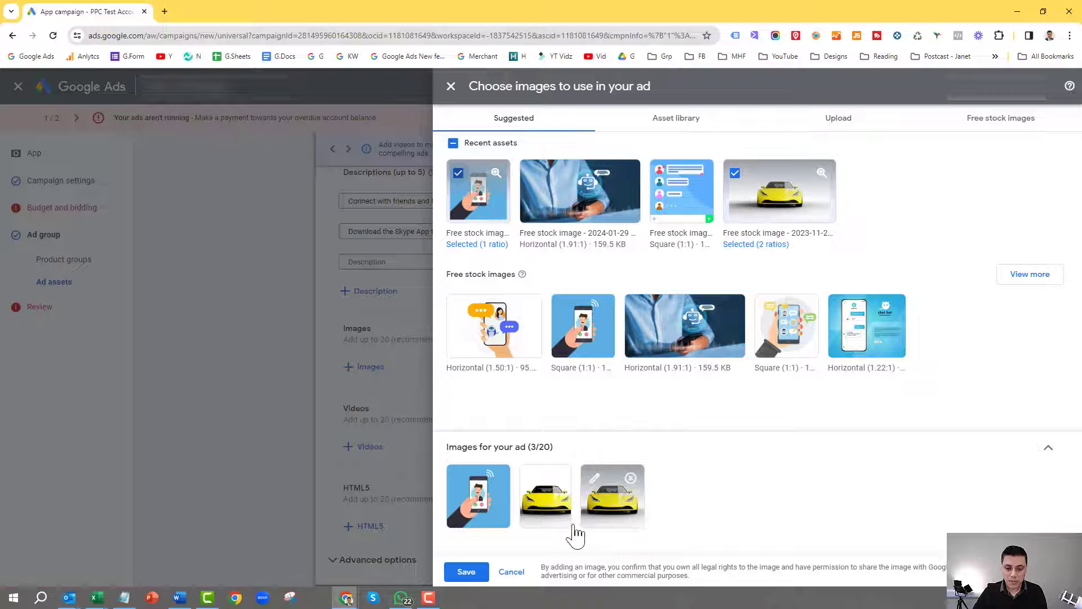
left_click(468, 573)
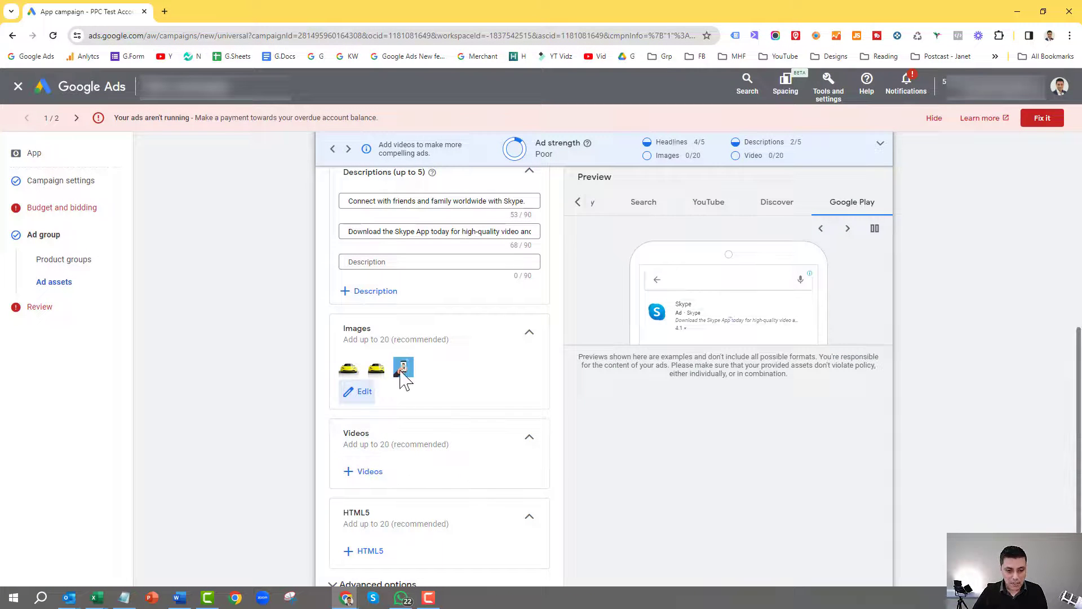
Step: Remove the hand-held phone image from the ad, keep the yellow car's 1:1 and 4:5 crops, and save the image selection
left_click(362, 393)
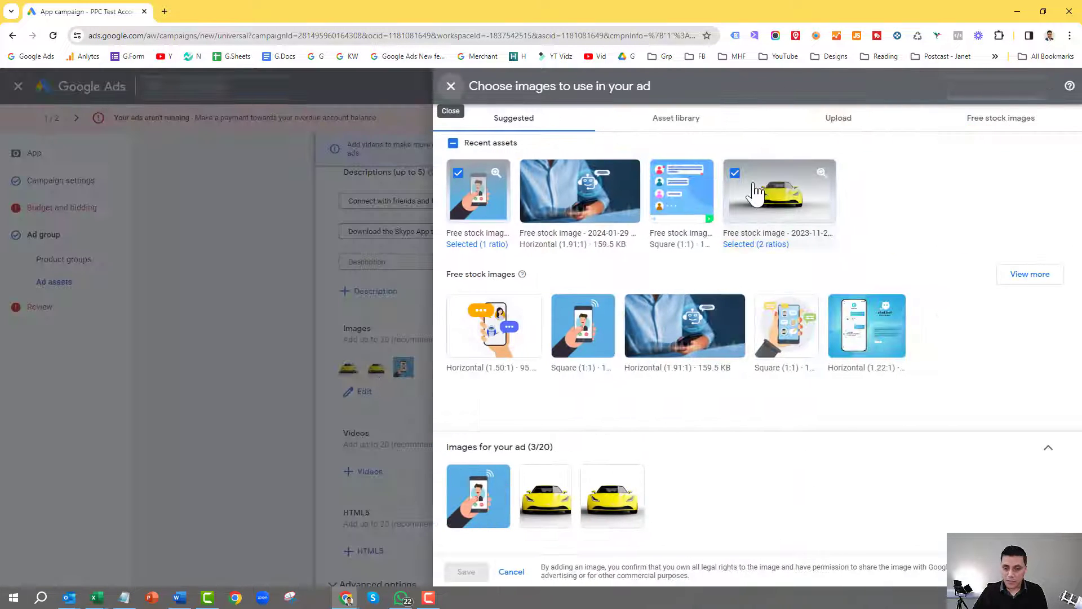
left_click(458, 174)
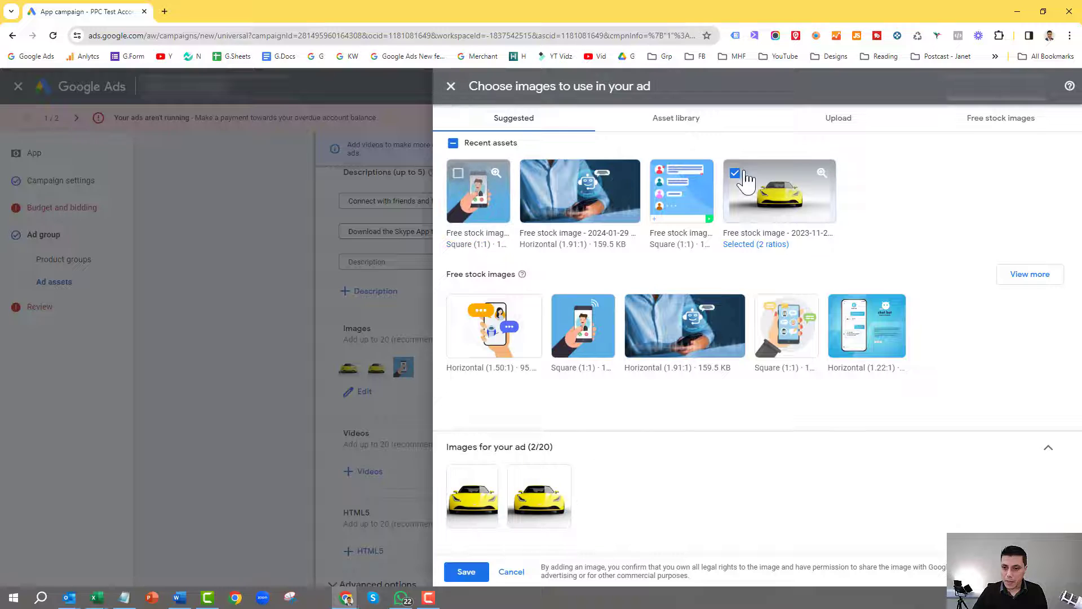
mouse_move(496, 497)
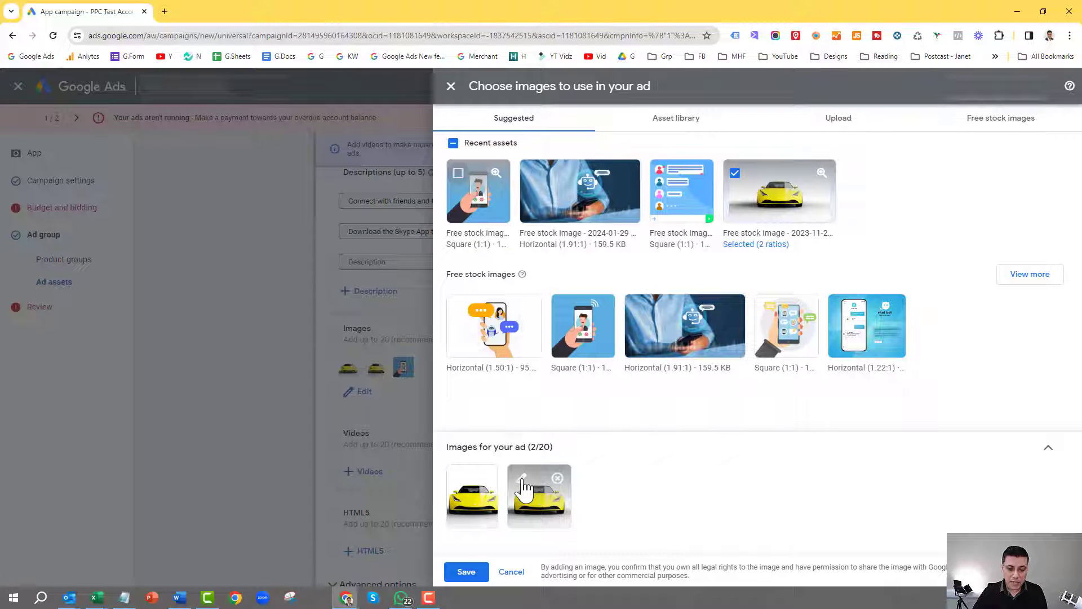
left_click(523, 483)
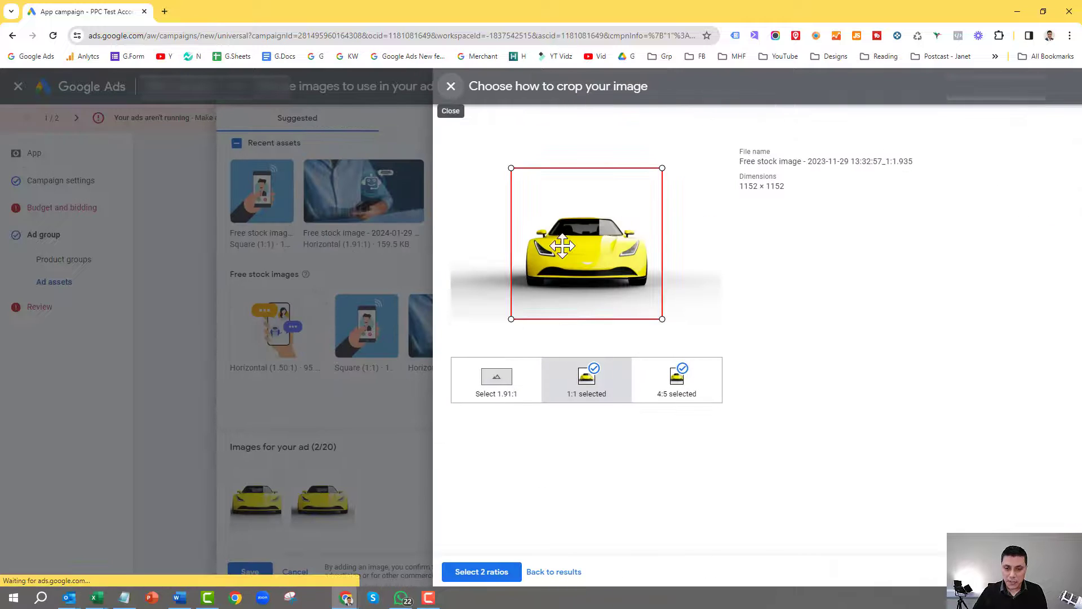
left_click_drag(588, 243, 561, 247)
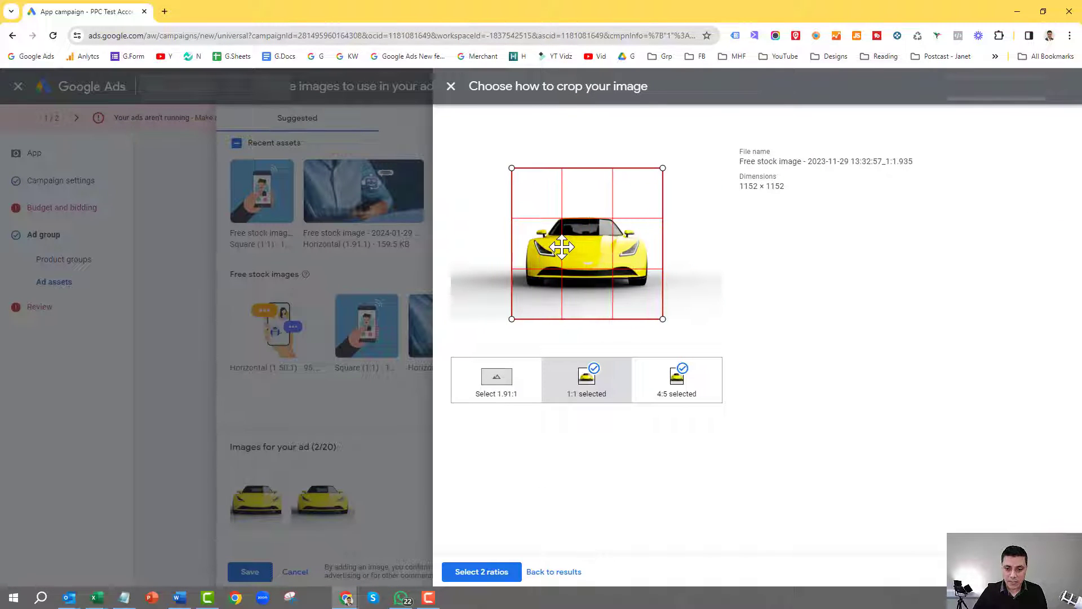
left_click(499, 573)
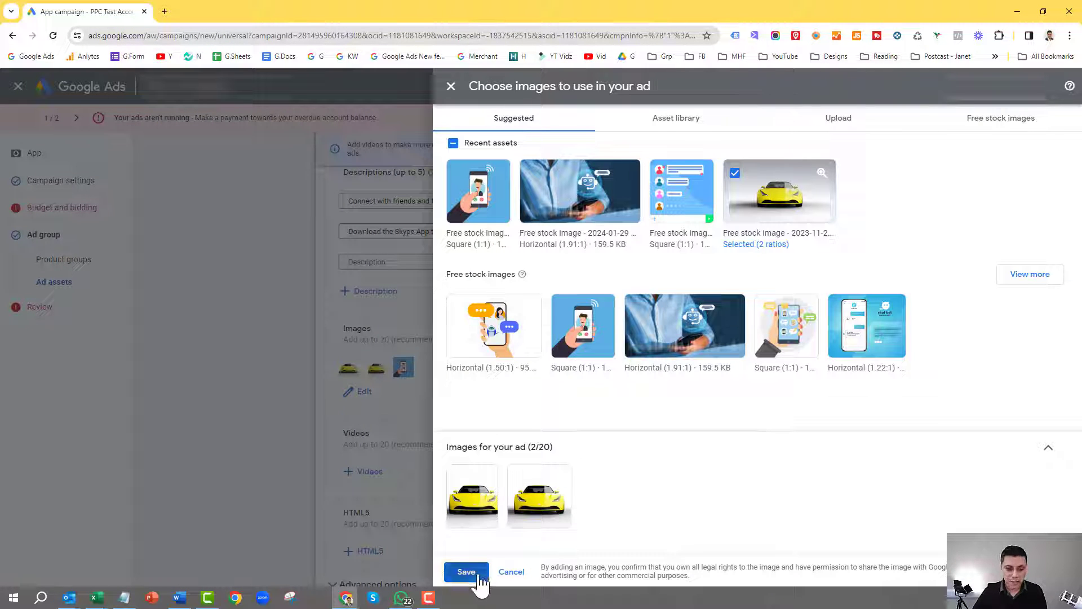
left_click(466, 572)
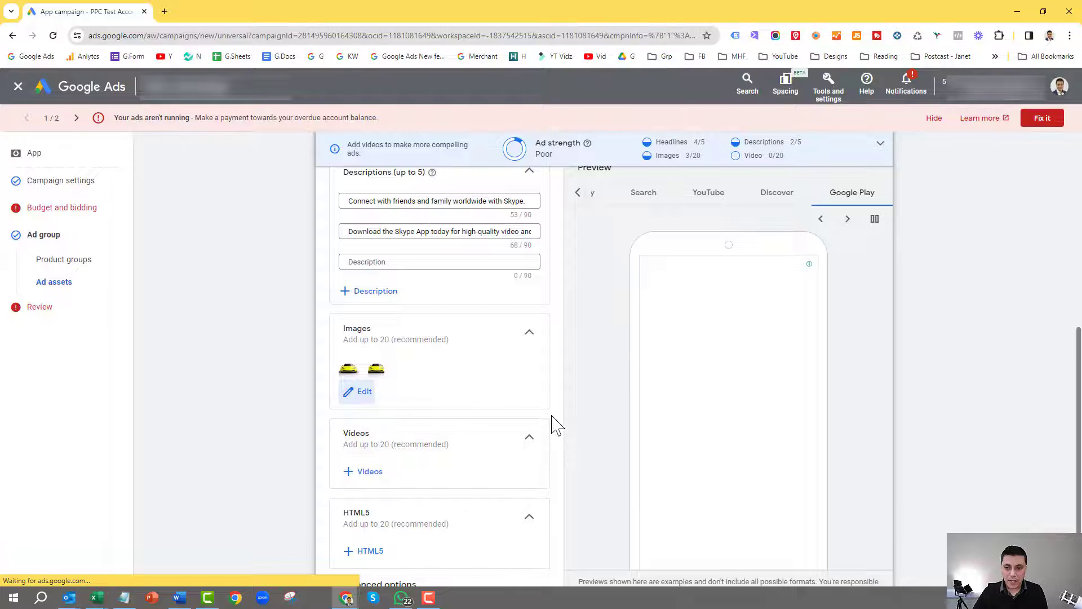
Step: Continue from the ad assets to the campaign review and publish the campaign
scroll(555, 427, "down", 2)
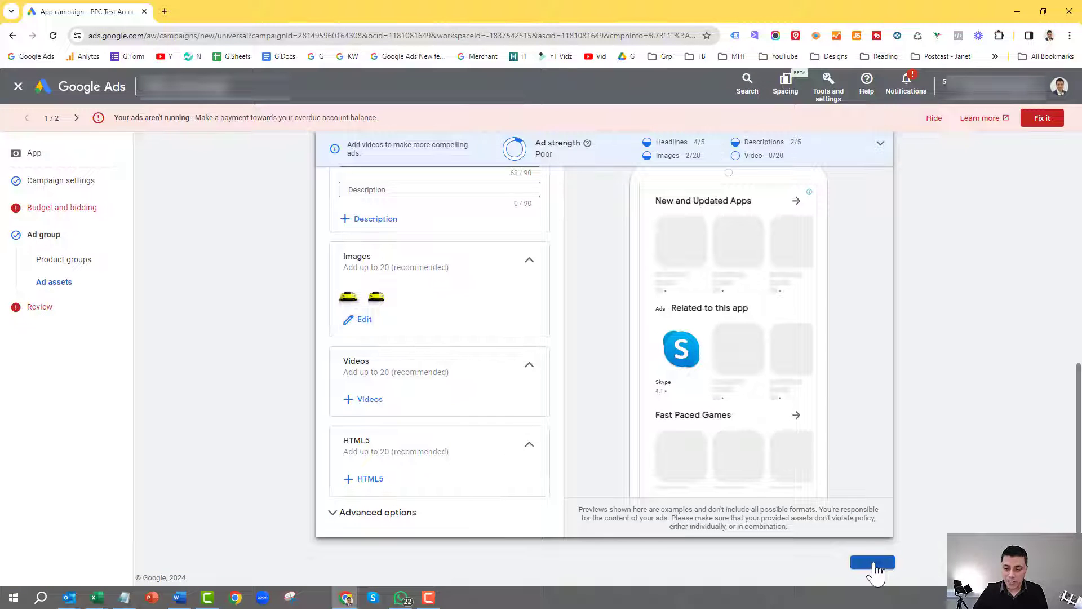
left_click(873, 563)
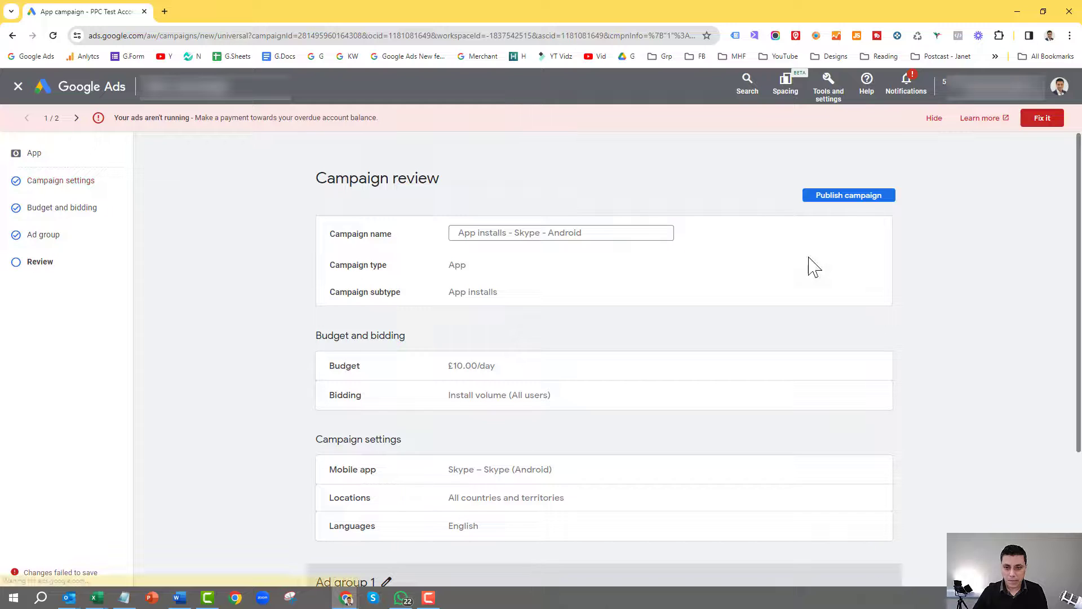
left_click(831, 197)
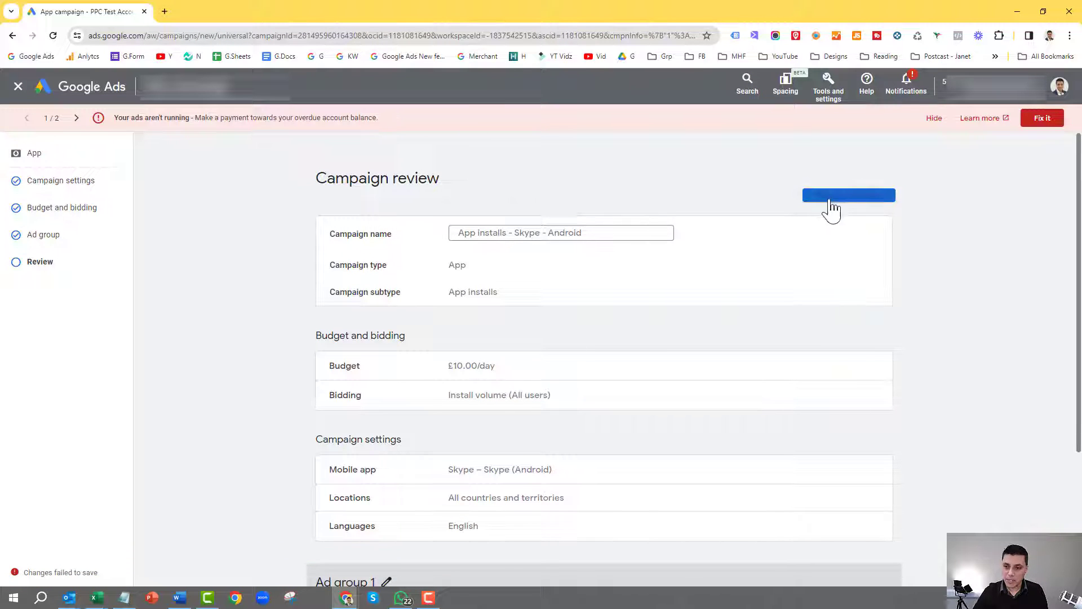
left_click(853, 197)
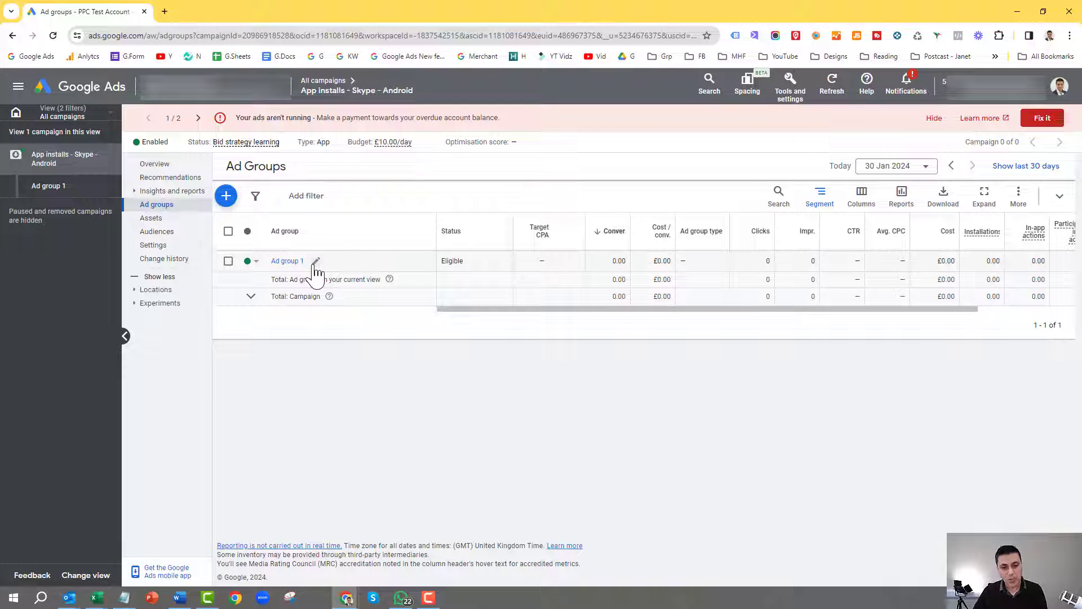
Step: Rename the campaign's ad group "Ad group 1" as "Skype" and save it
left_click(316, 263)
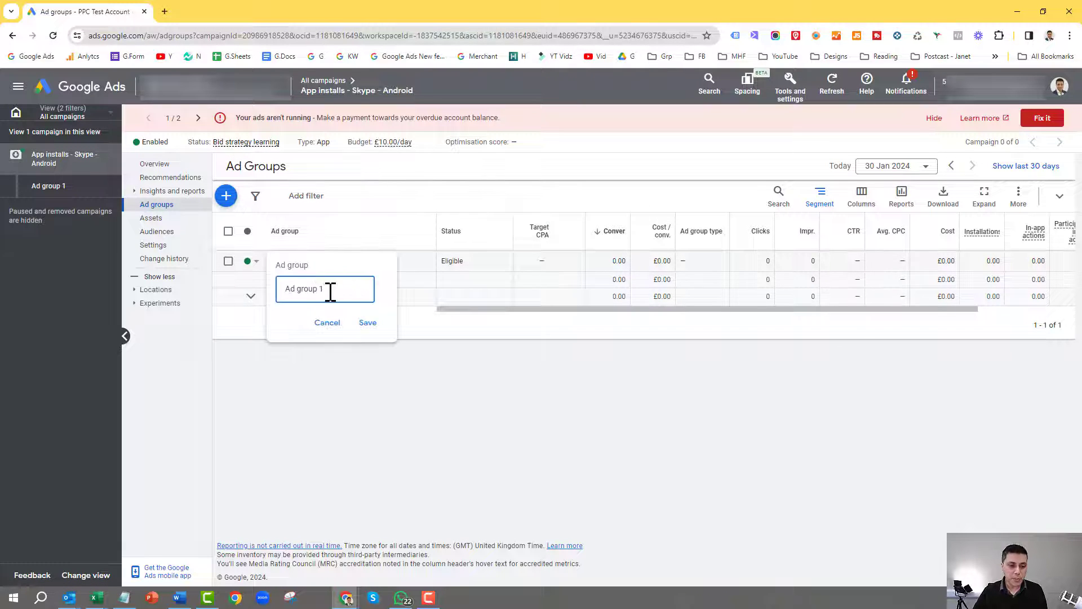
left_click_drag(331, 292, 269, 309)
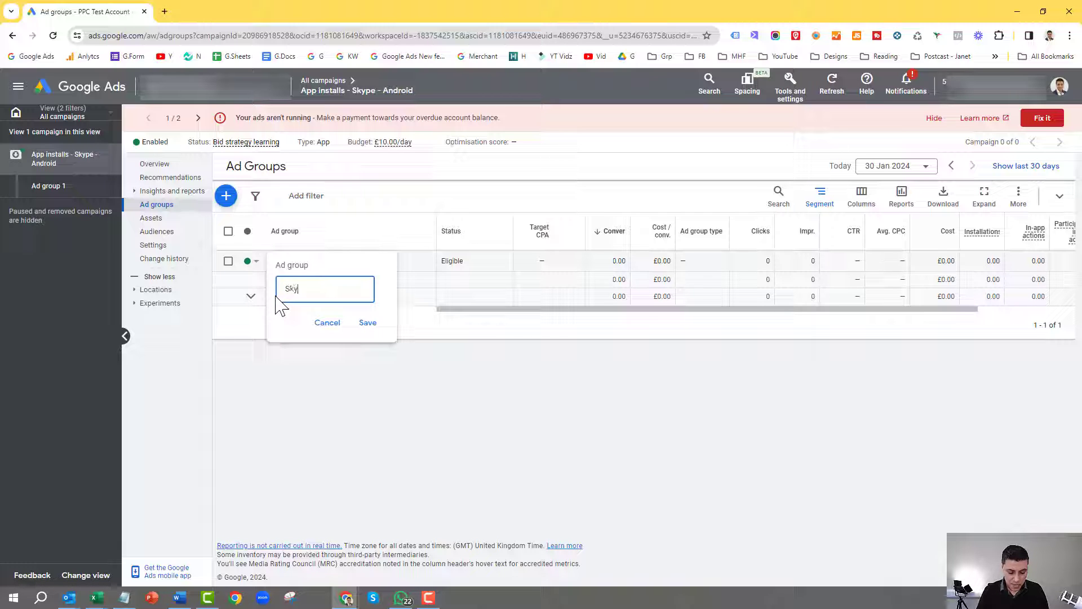
left_click(366, 324)
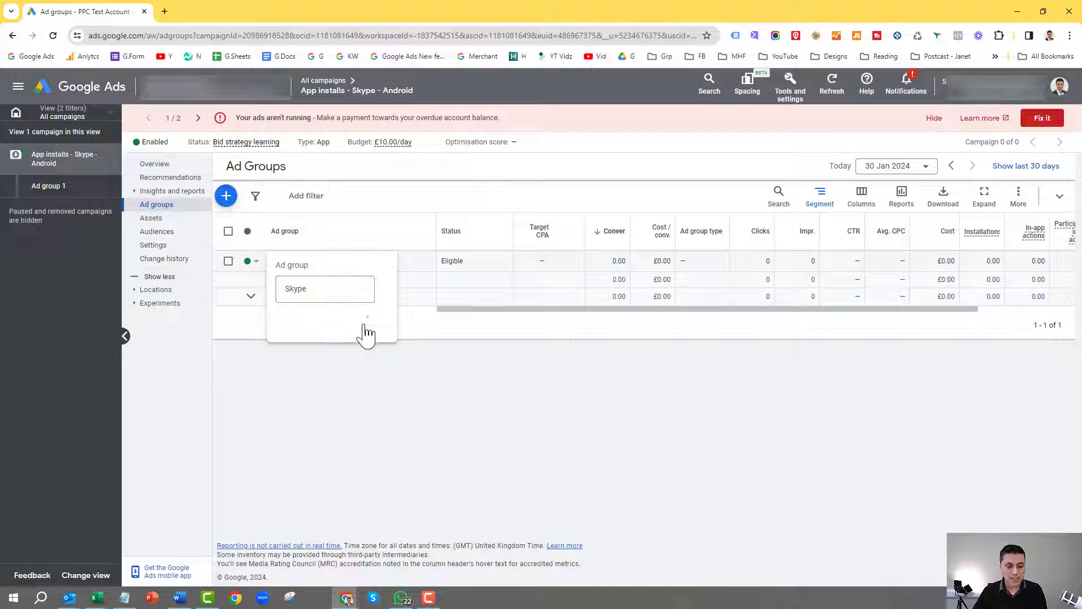